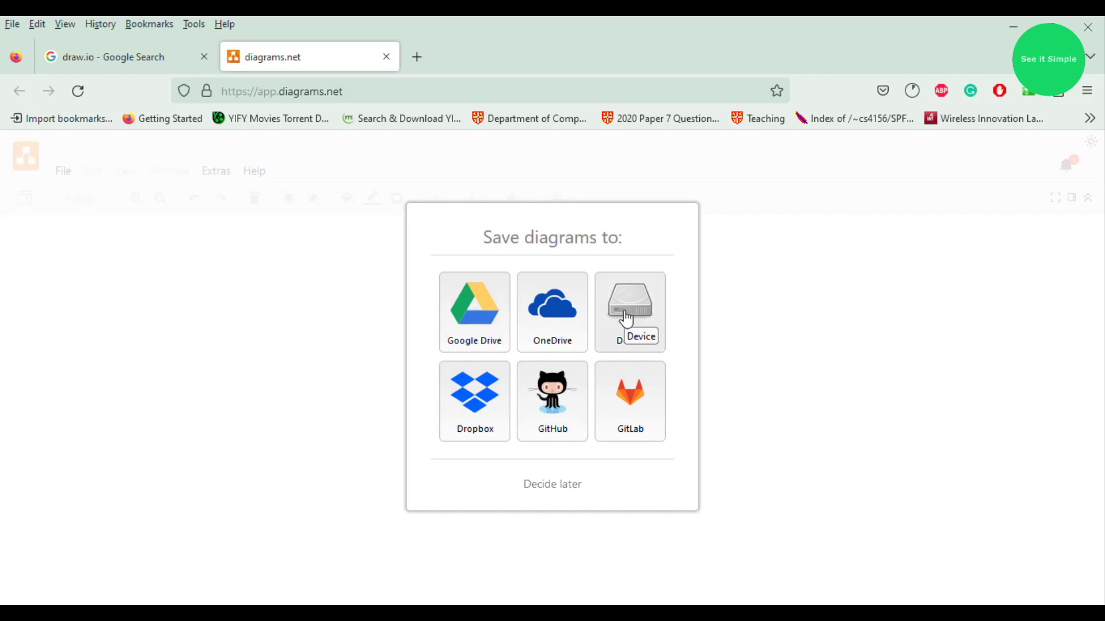
Step: Create a new blank diagram with device storage, keeping the default filename
click(626, 318)
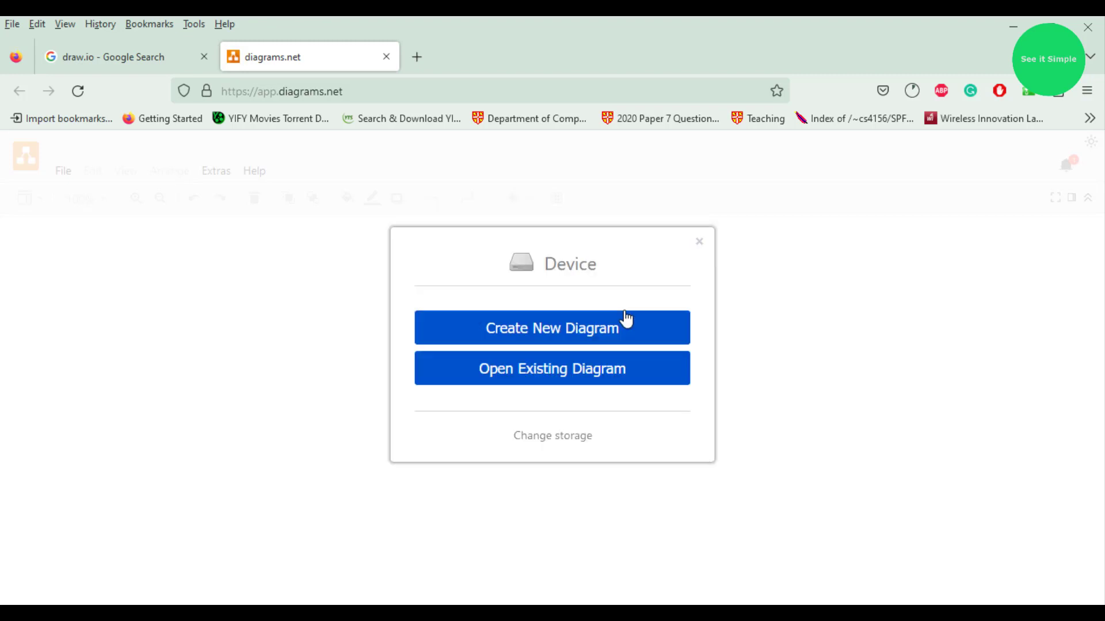
click(542, 332)
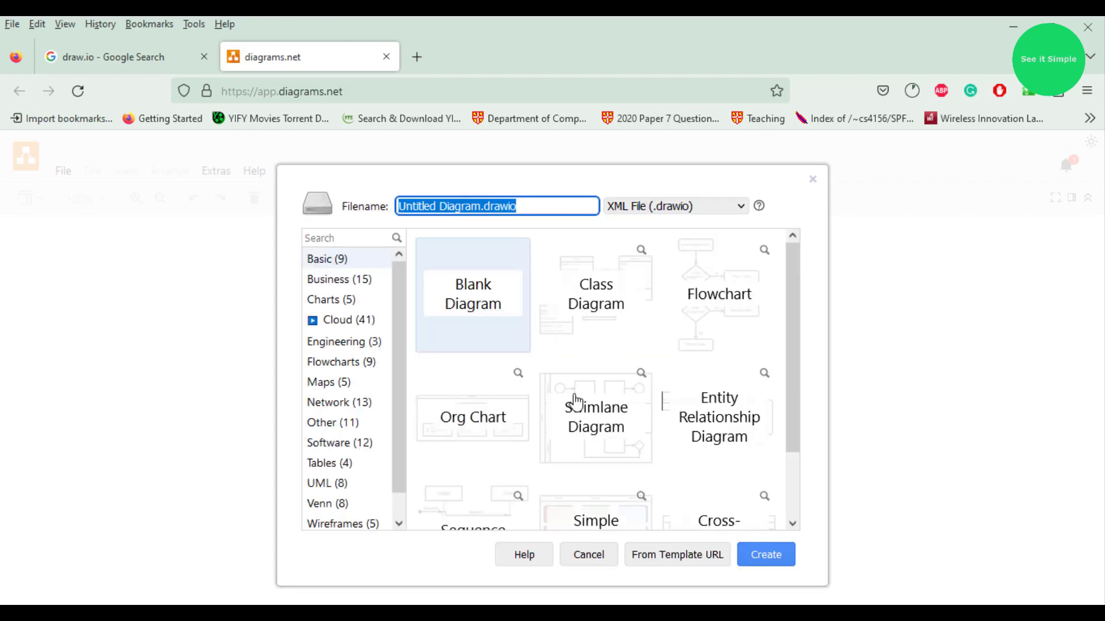
click(762, 557)
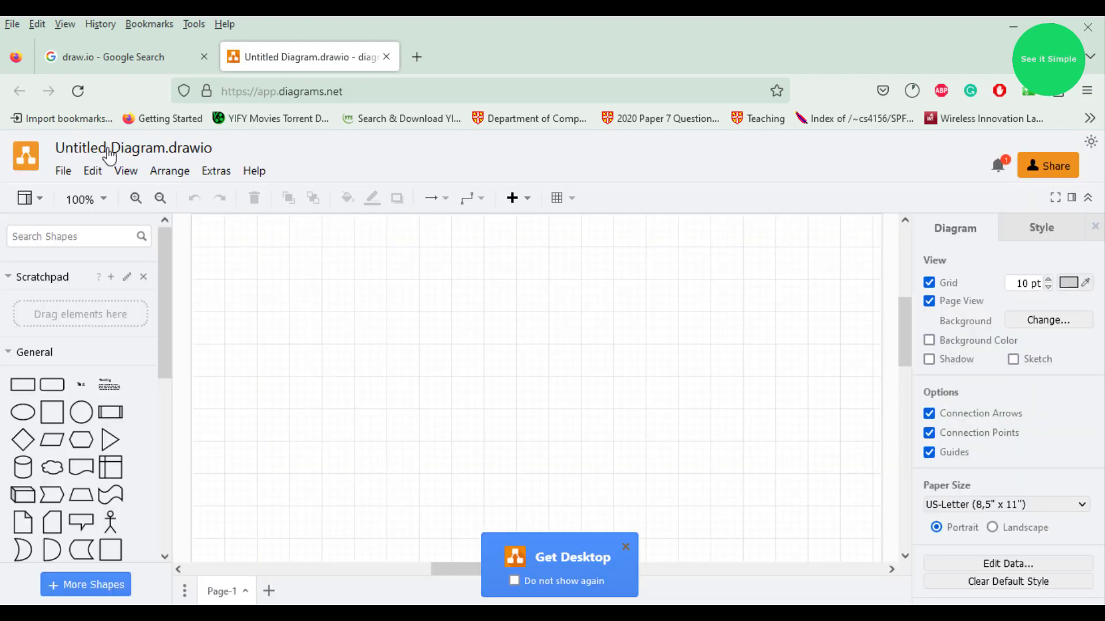
Step: Rename the diagram file as Source_to_destination, keeping the XML File (.drawio) type
click(109, 153)
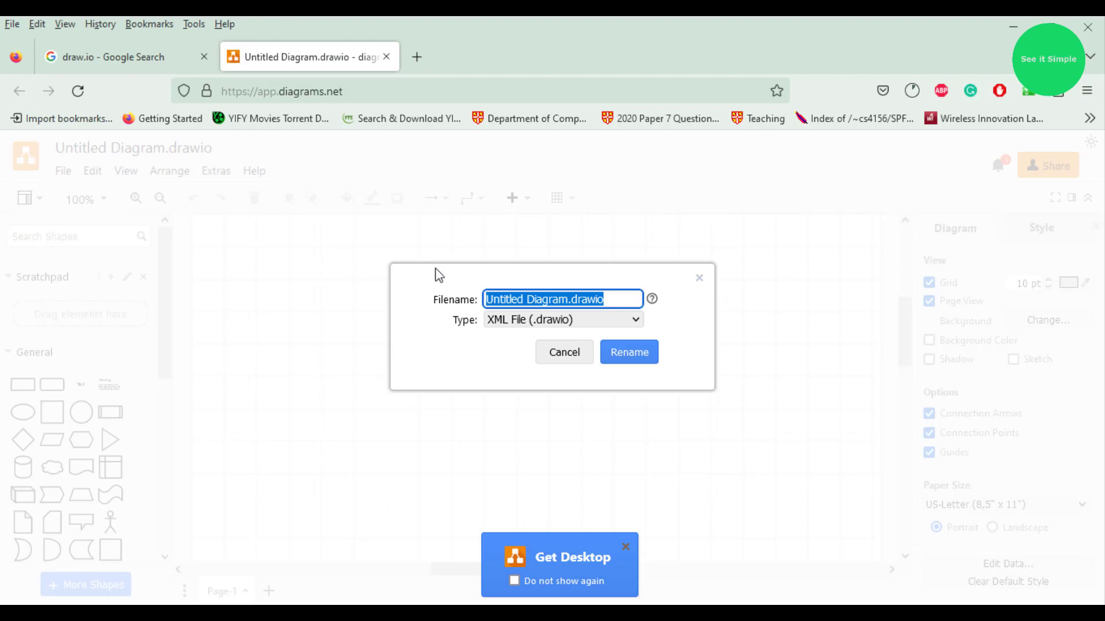
key(BackSpace)
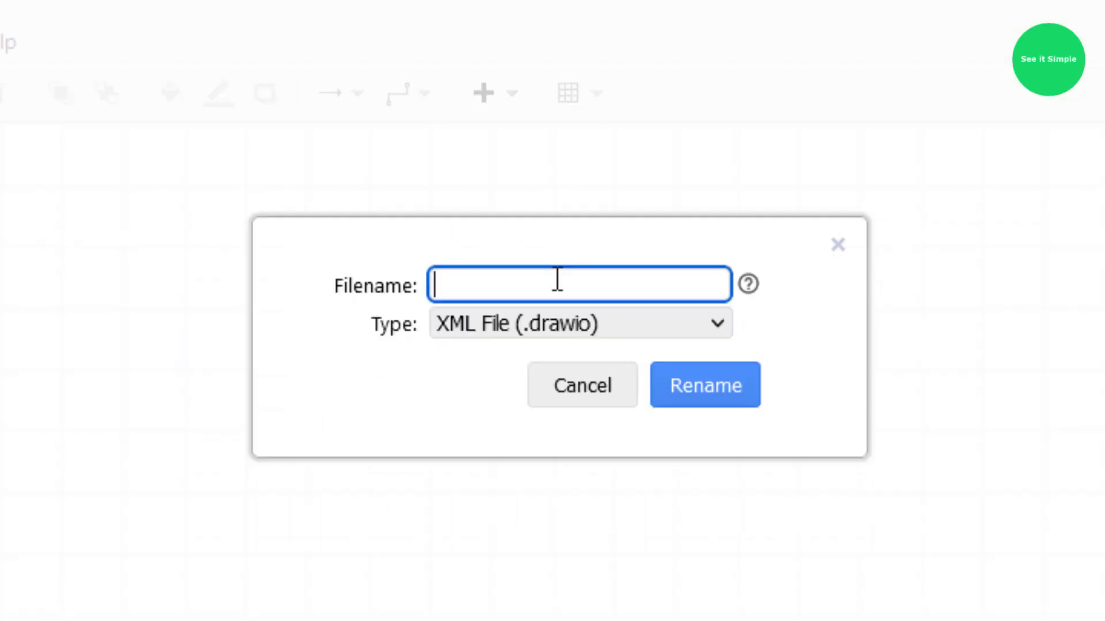
text(Source)
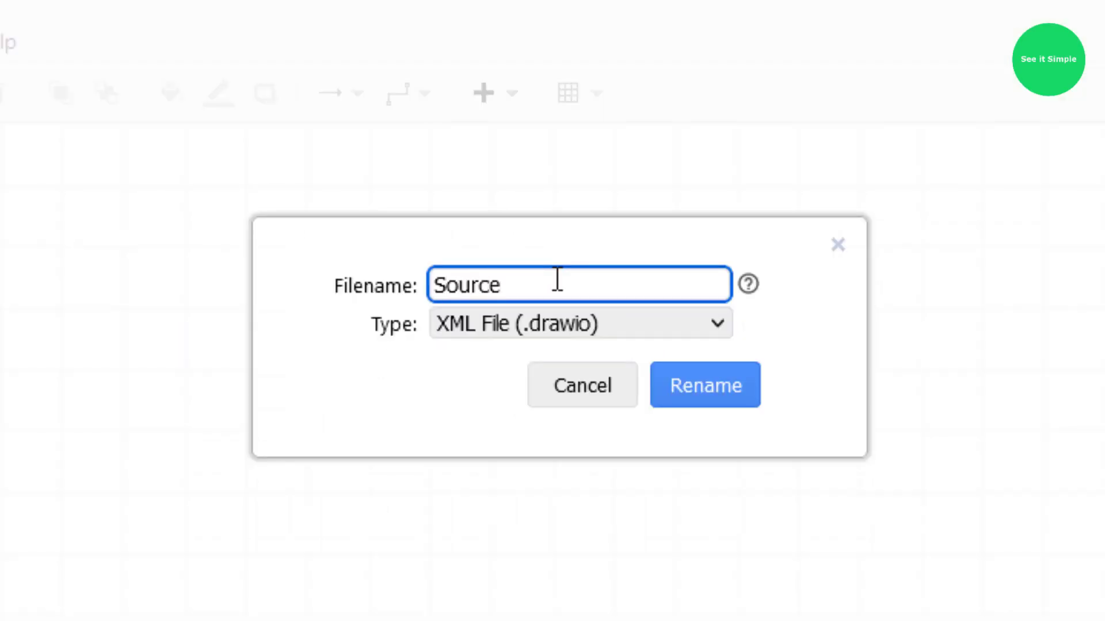
text(_to_desti)
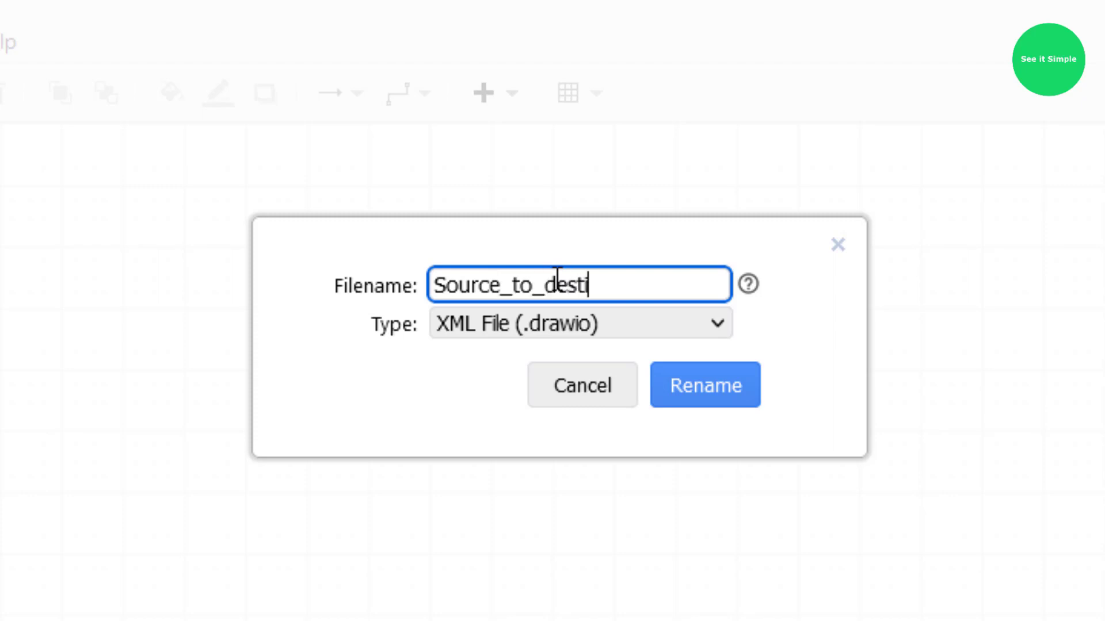
text(nation)
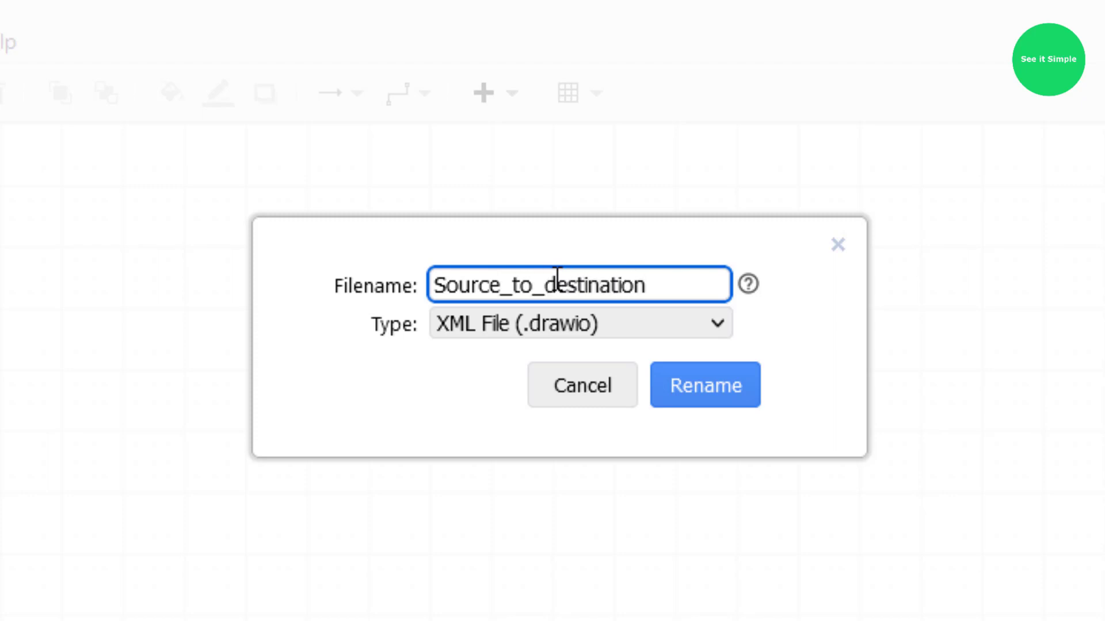
click(706, 395)
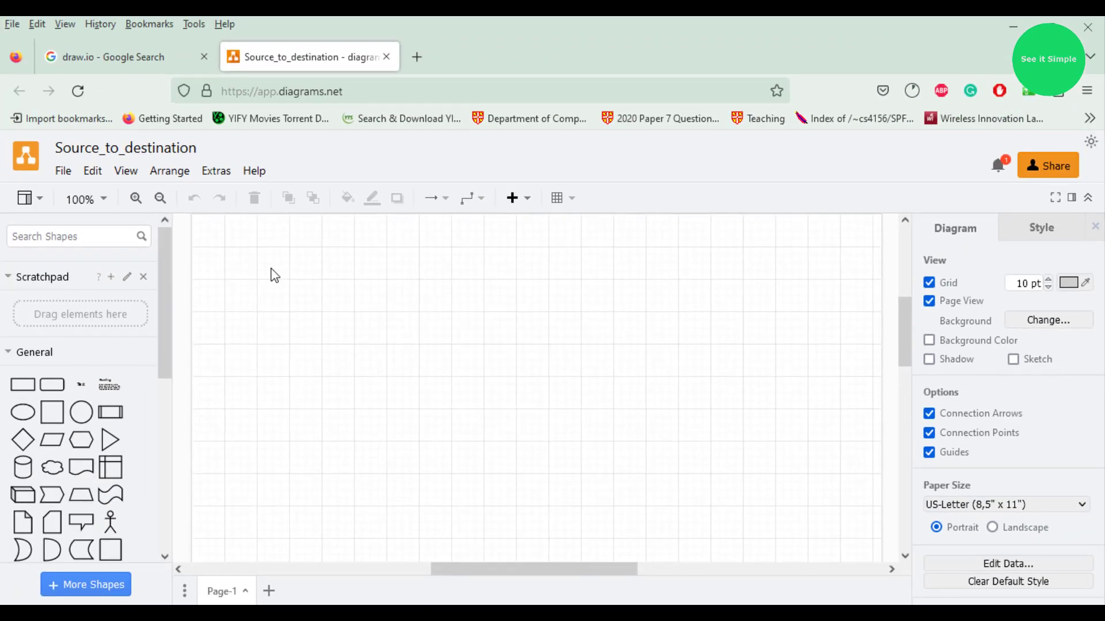
Step: Search the shapes for "tower" and place two Radio Tower shapes, one at the page's upper left and one lower at the right
click(77, 237)
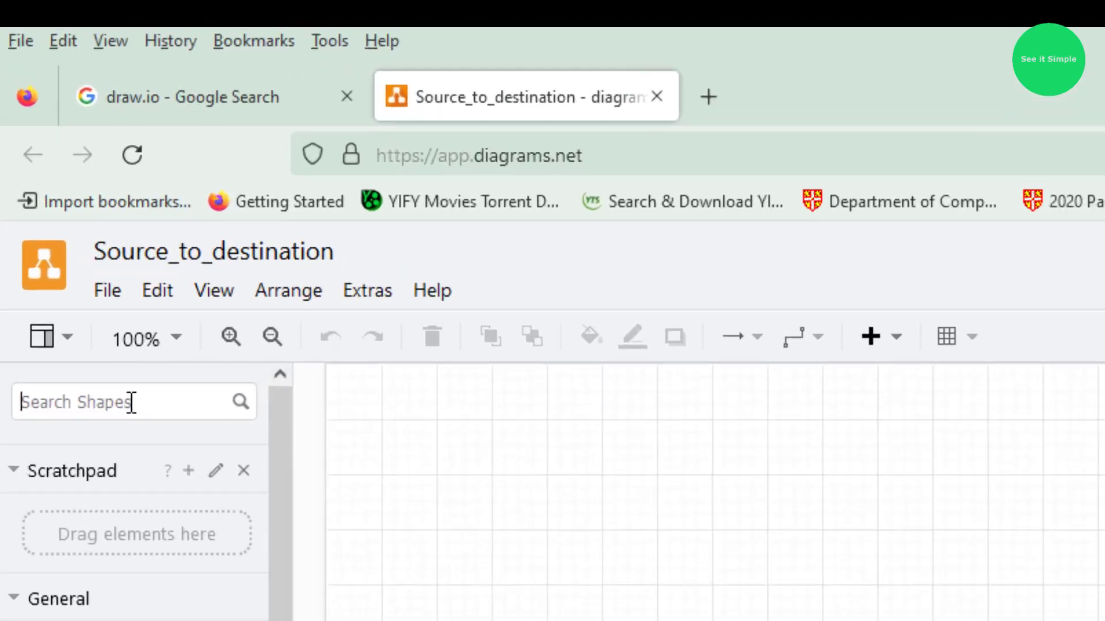
text(tower)
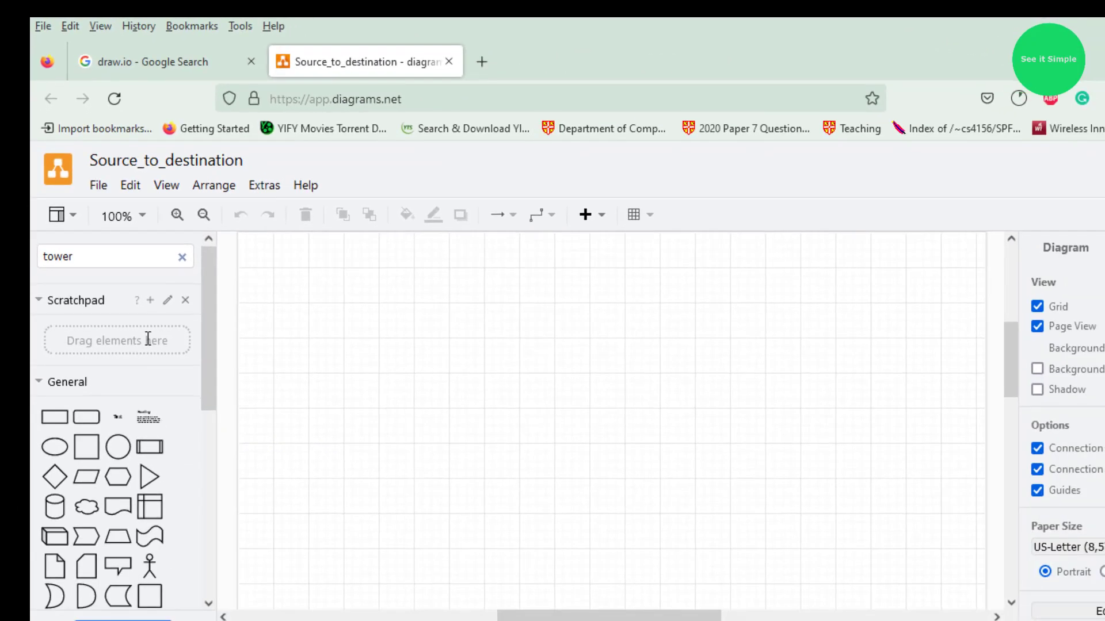
key(Return)
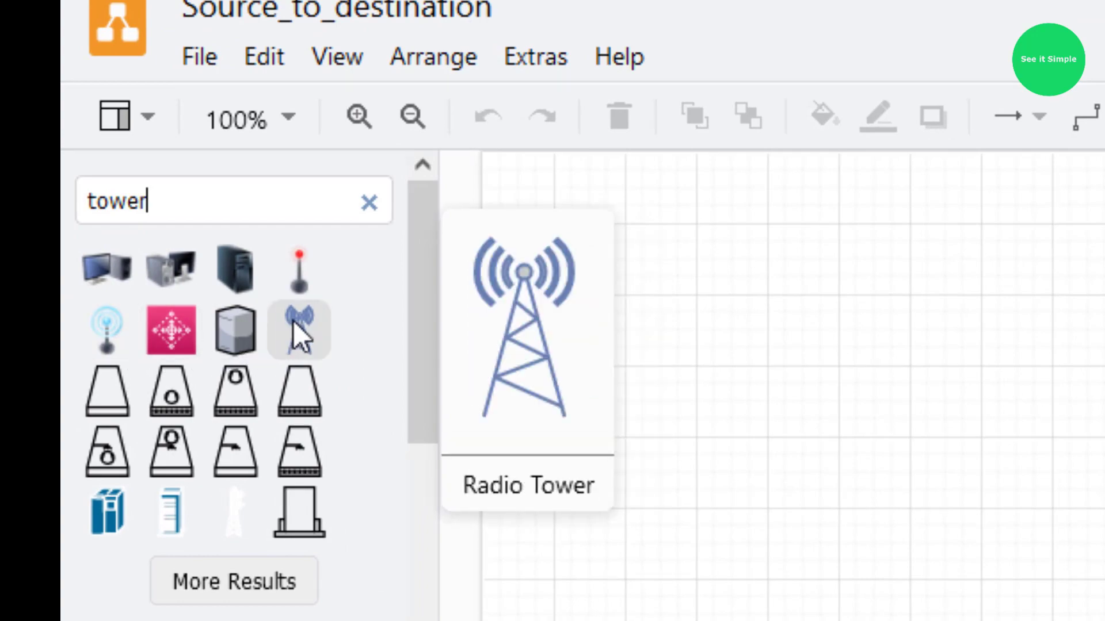
drag(299, 337, 622, 270)
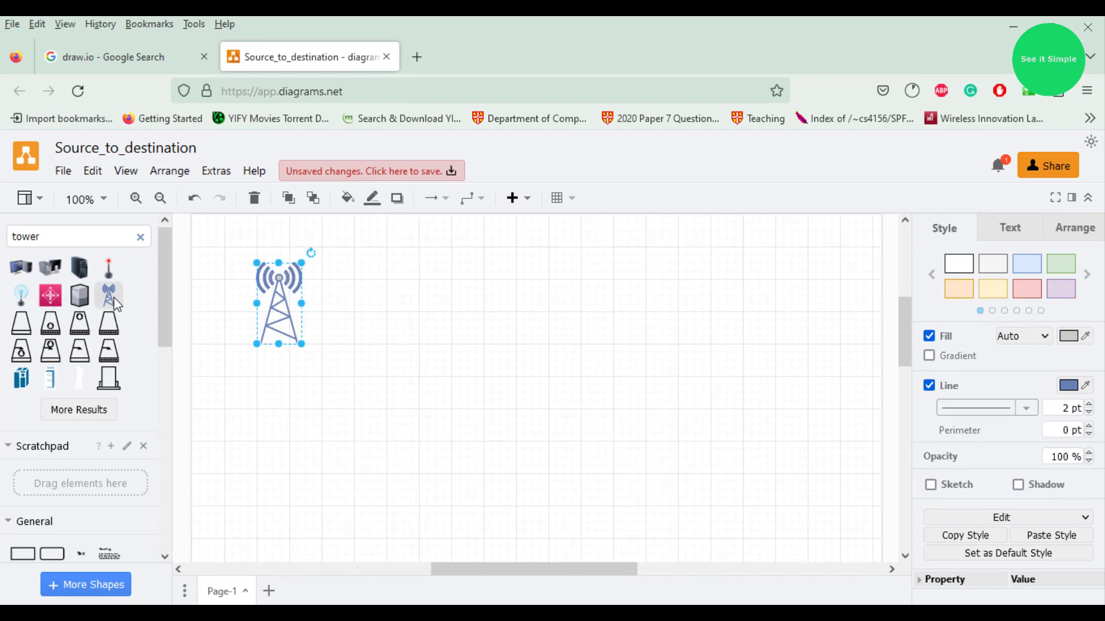
drag(117, 304, 715, 375)
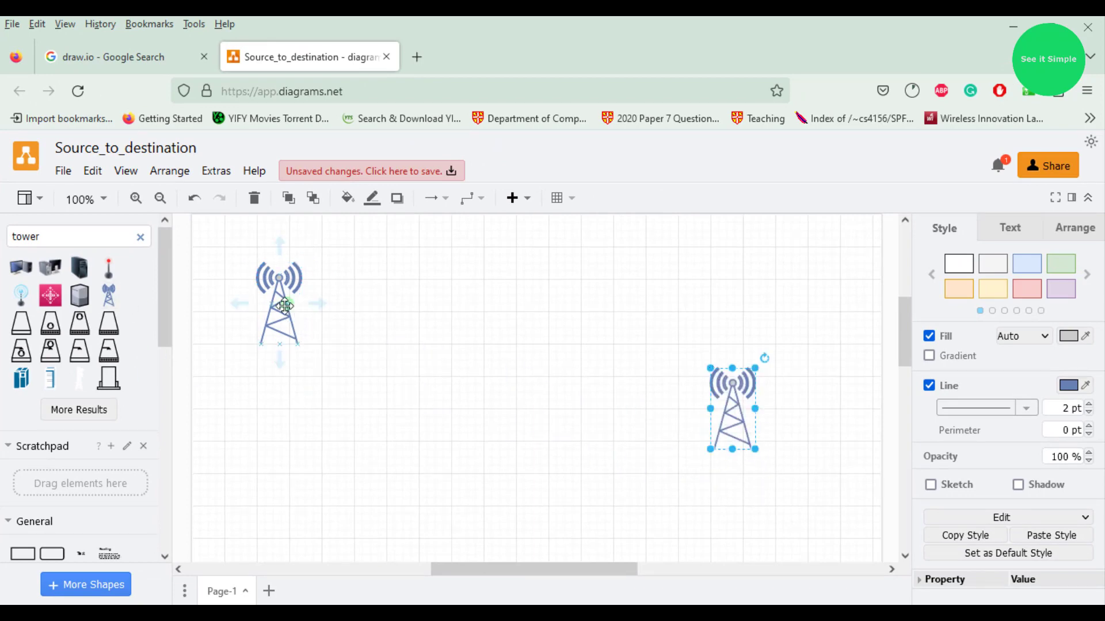
drag(284, 305, 279, 345)
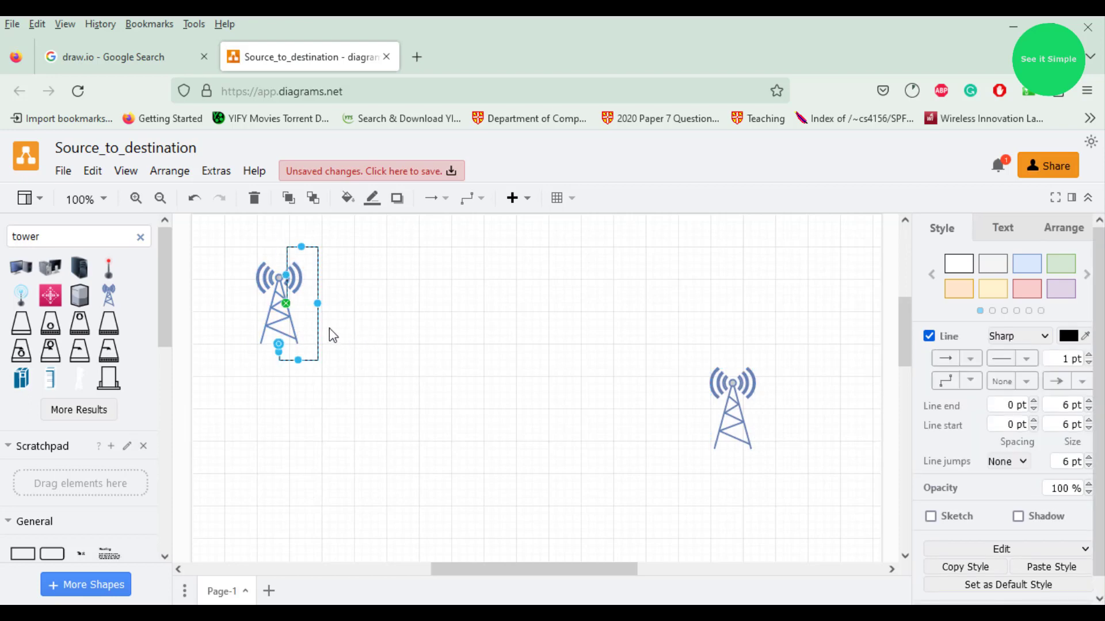
key(ctrl+z)
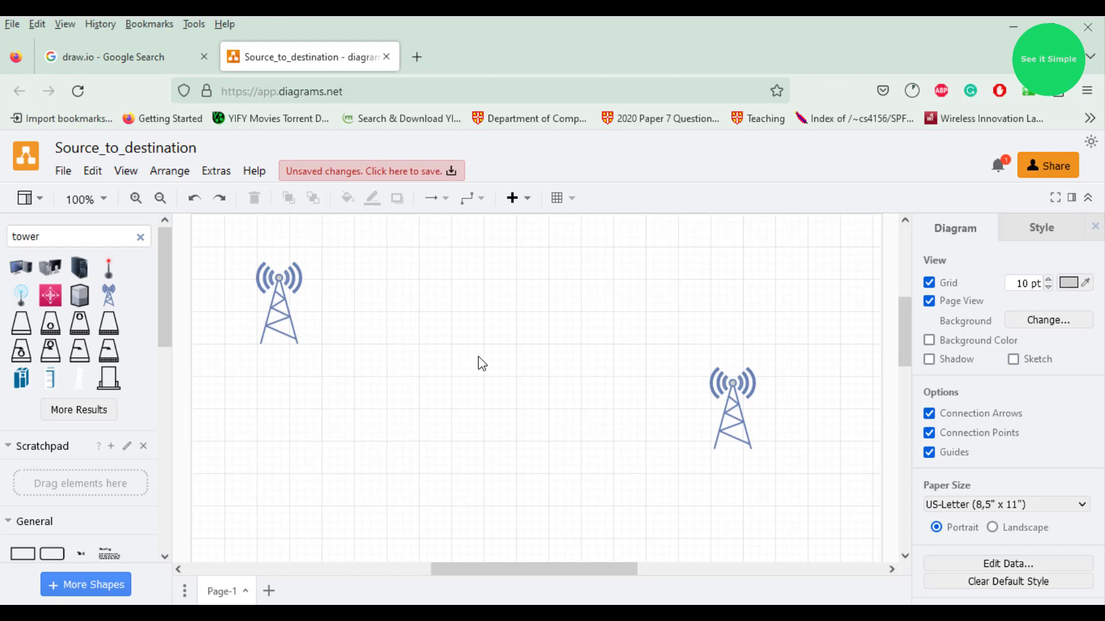
click(280, 315)
click(286, 379)
right_click(261, 374)
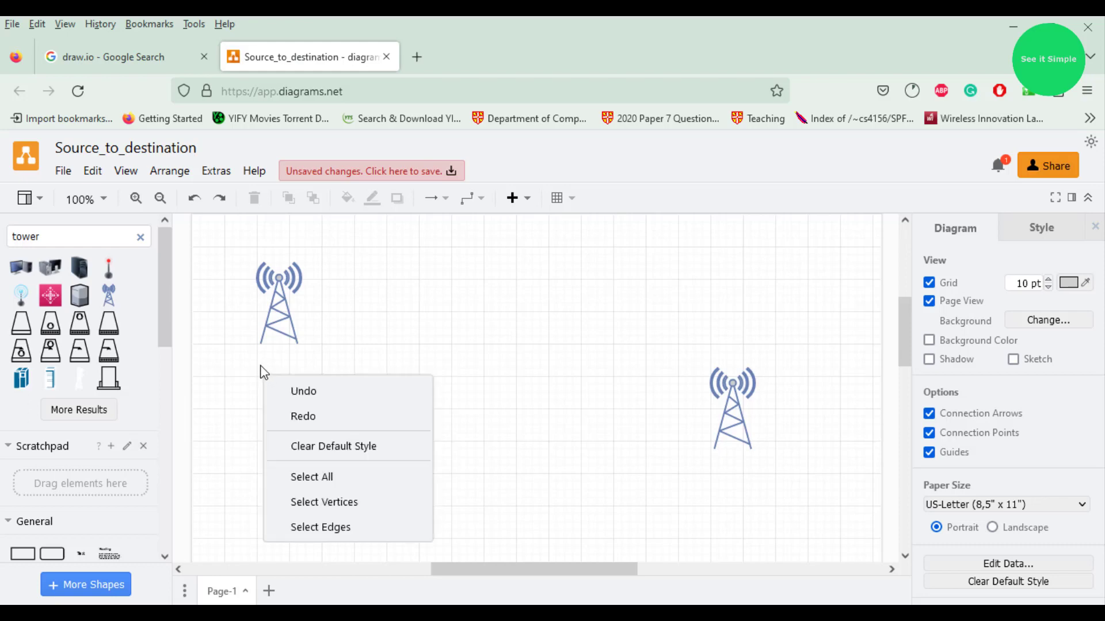
click(260, 371)
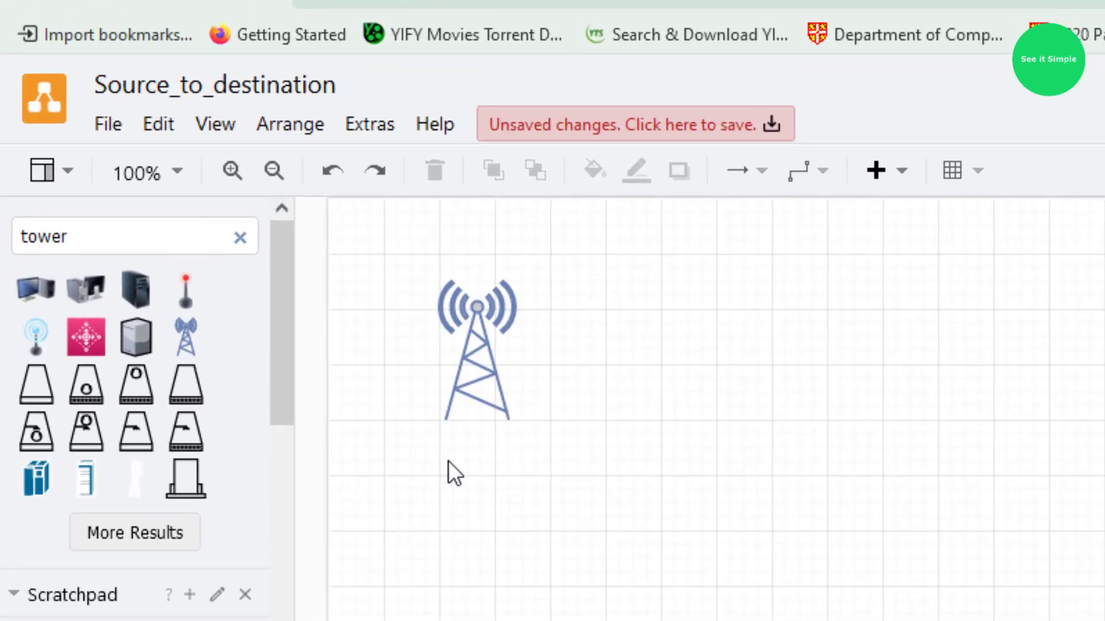
Step: Add a text label reading "Source (S)" just below the upper-left radio tower
double_click(464, 460)
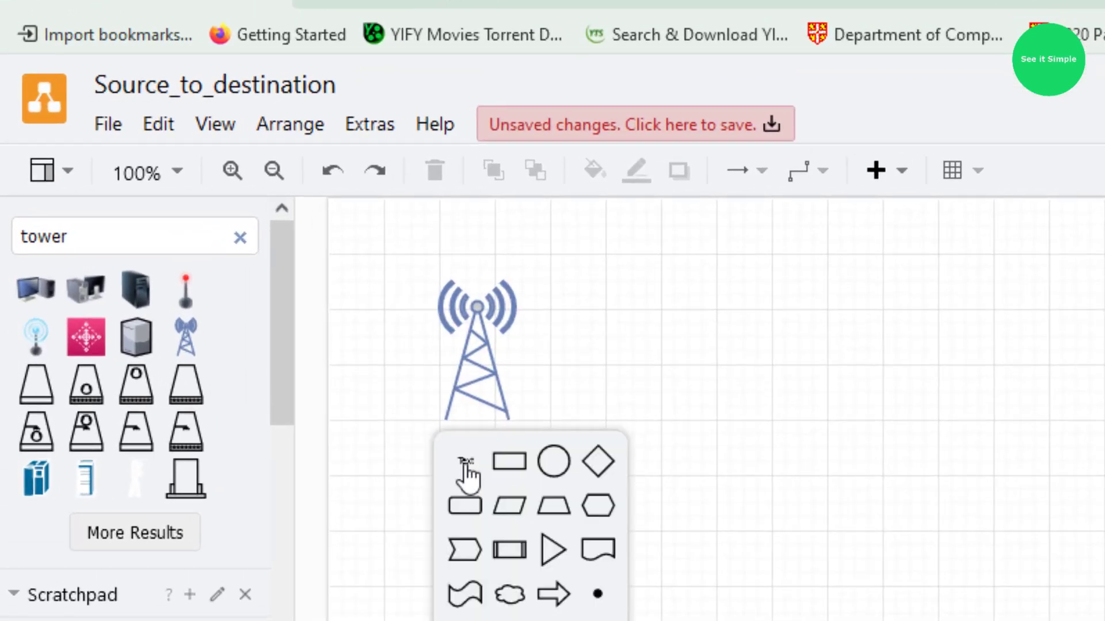
click(466, 463)
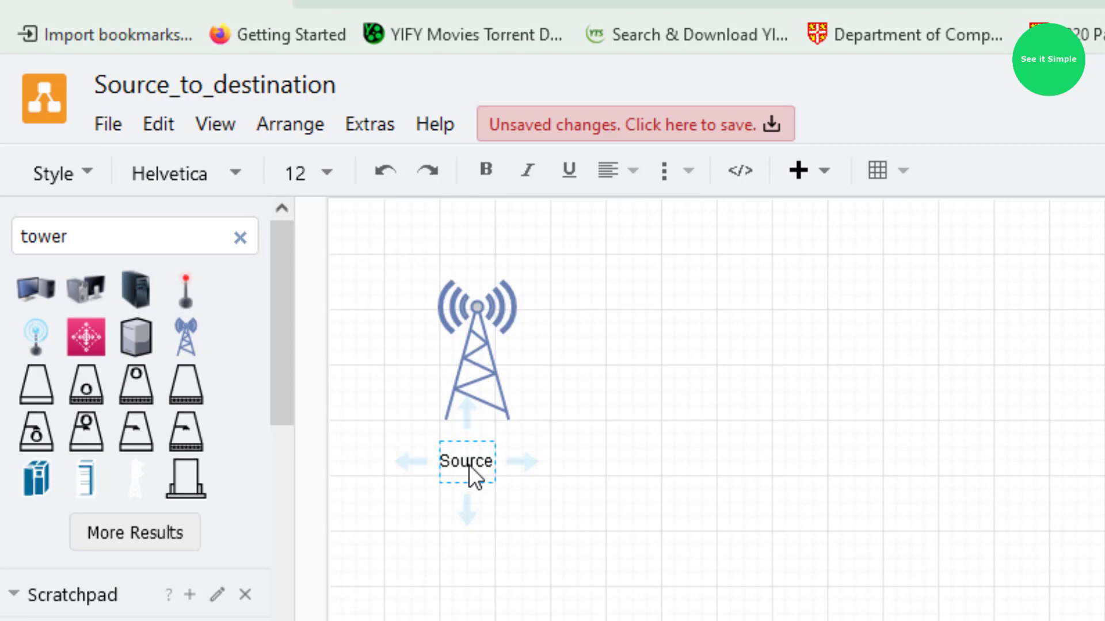
text(Source (S))
click(503, 515)
click(518, 509)
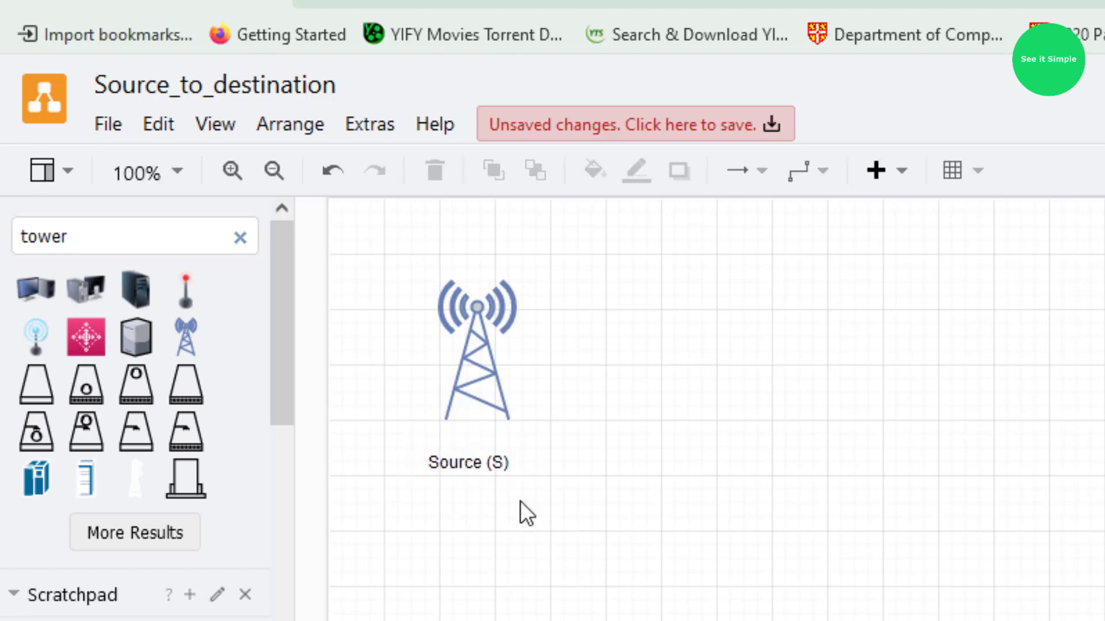
Step: Center the "Source (S)" label under its tower and set its font size to 15 pt
click(463, 461)
mouse_move(464, 461)
mouse_down()
mouse_move(482, 469)
mouse_move(485, 459)
mouse_up()
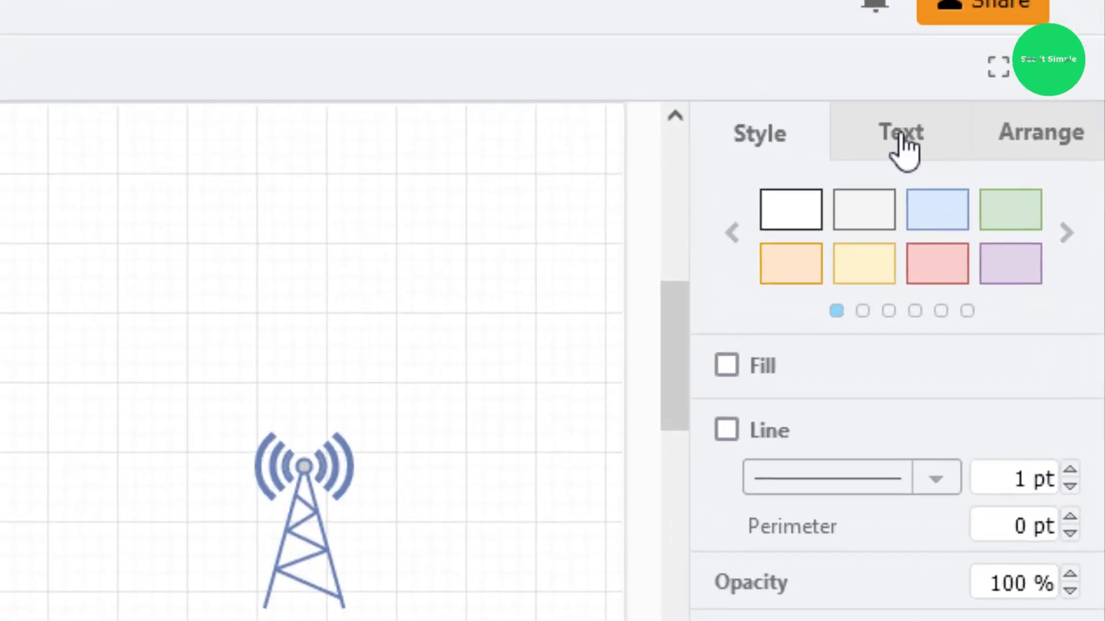
click(1067, 227)
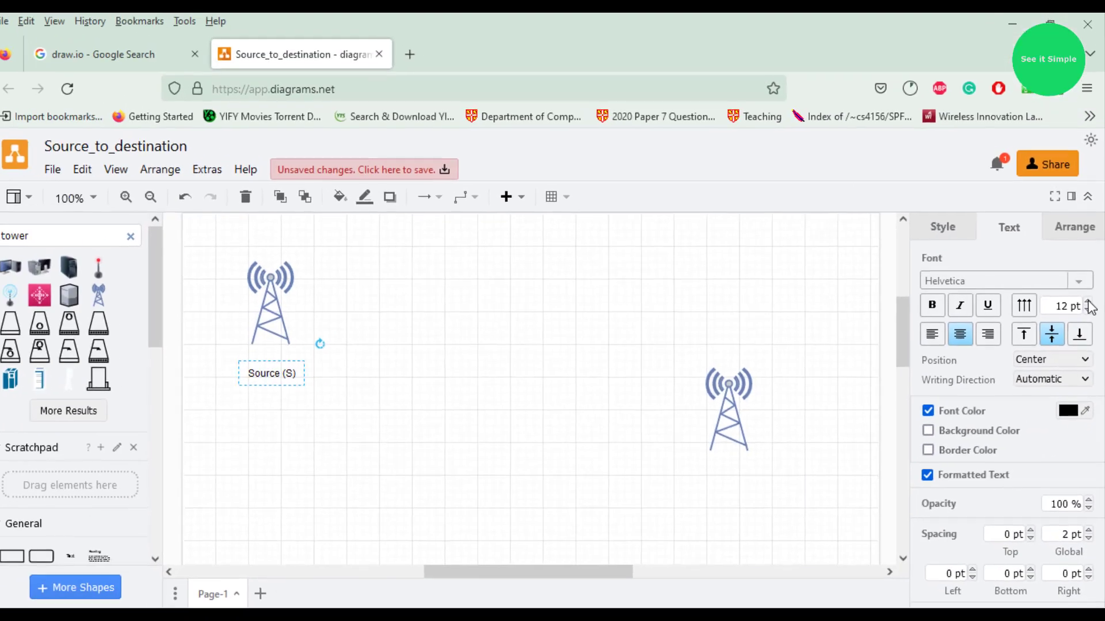
click(1089, 303)
click(1089, 303)
click(1089, 303)
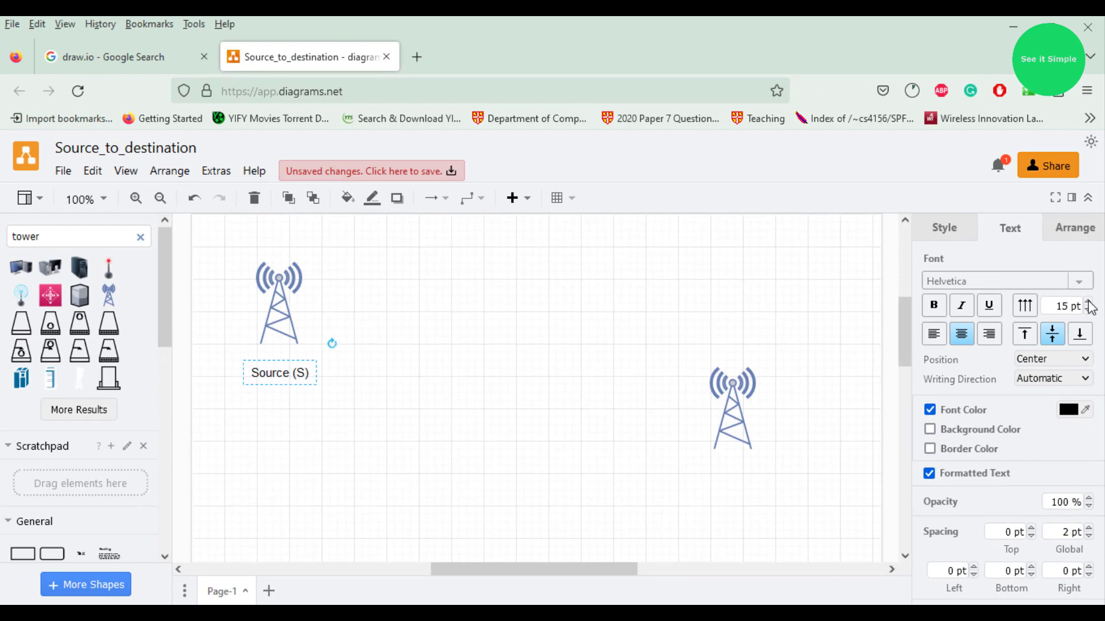
Step: Try bold, italic and underline formatting on the "Source (S)" label, switching each one off again
click(933, 308)
click(933, 308)
click(958, 310)
click(957, 311)
click(989, 313)
click(989, 314)
click(310, 404)
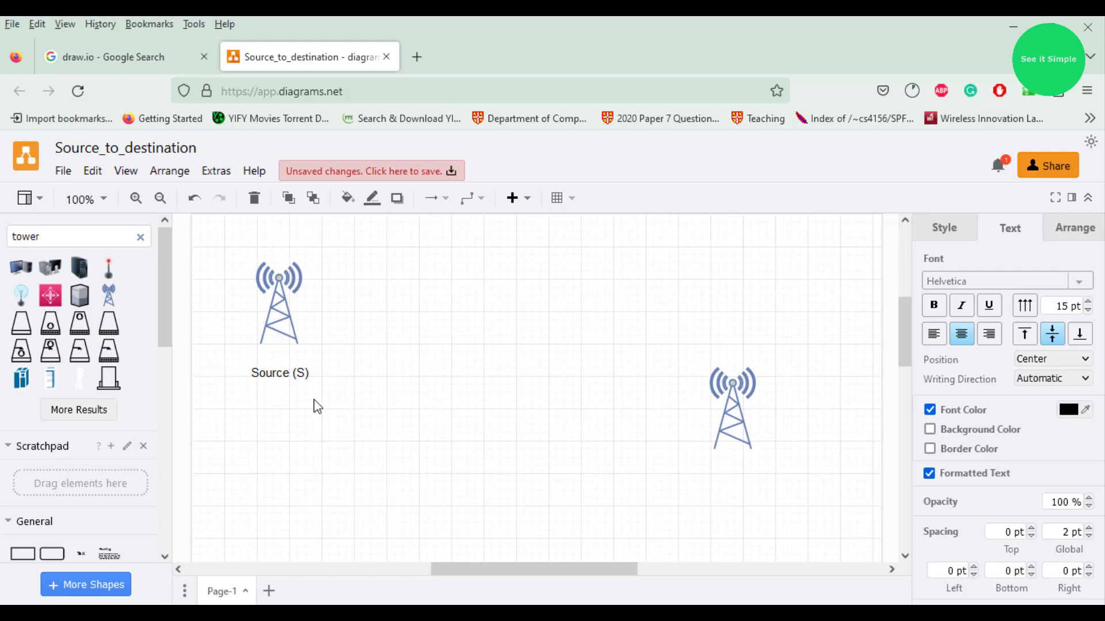
Step: Add a text label reading "Destination (D)" just below the lower-right radio tower
click(291, 378)
double_click(732, 479)
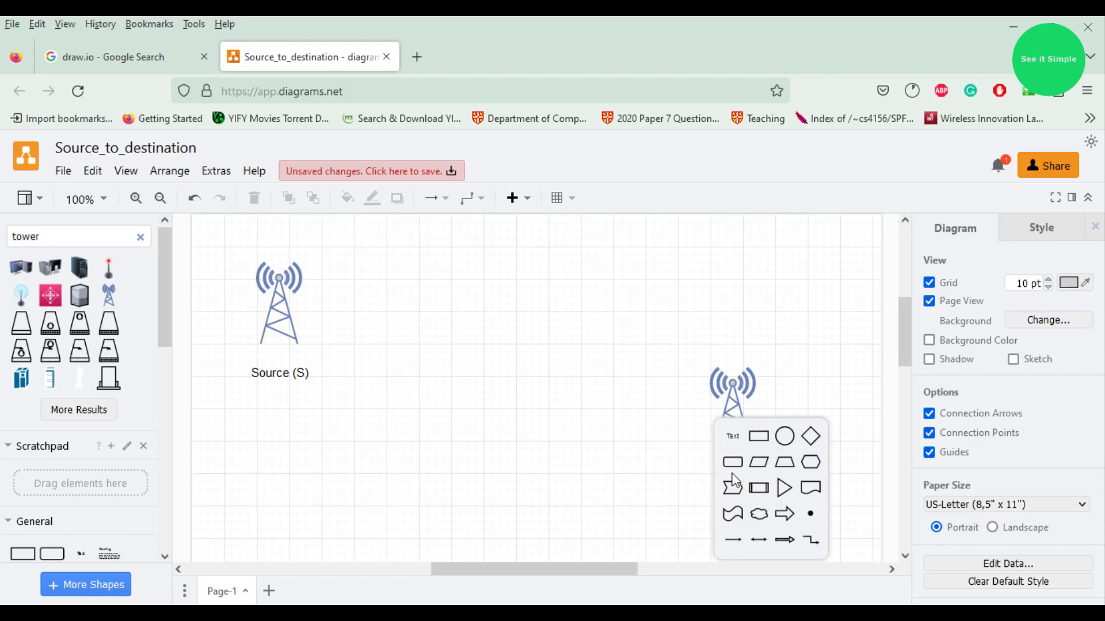
click(733, 437)
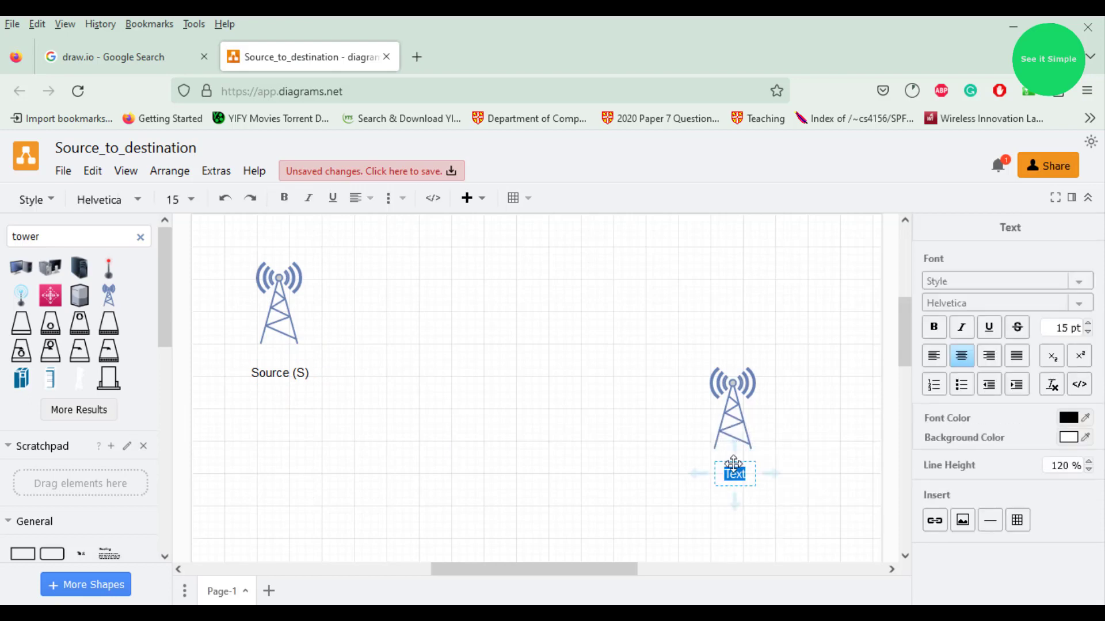
text(Destina)
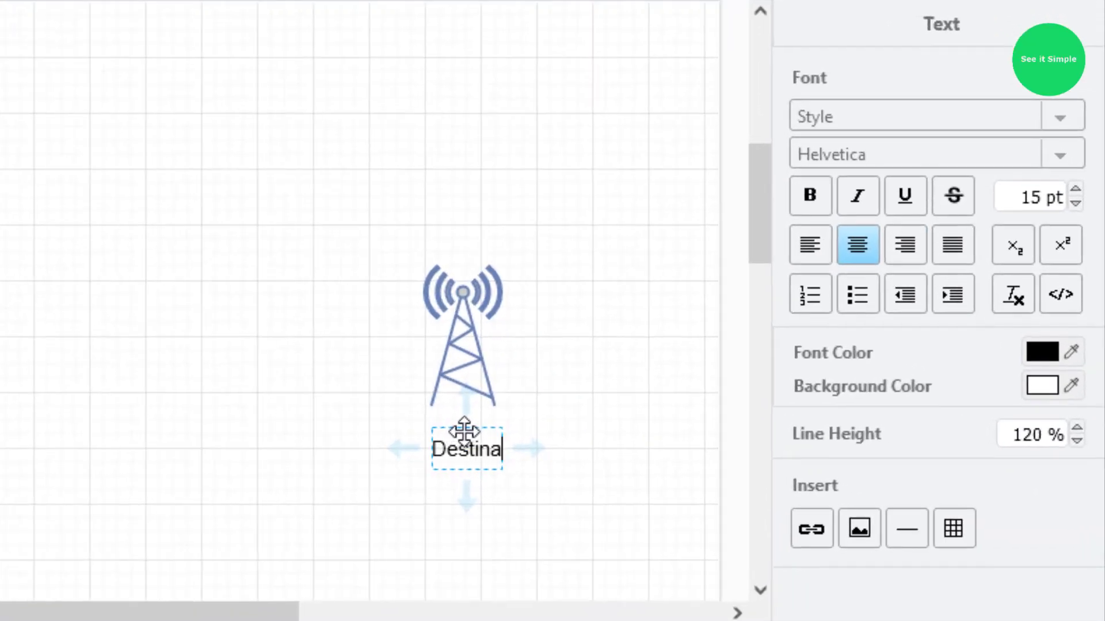
text(tion )
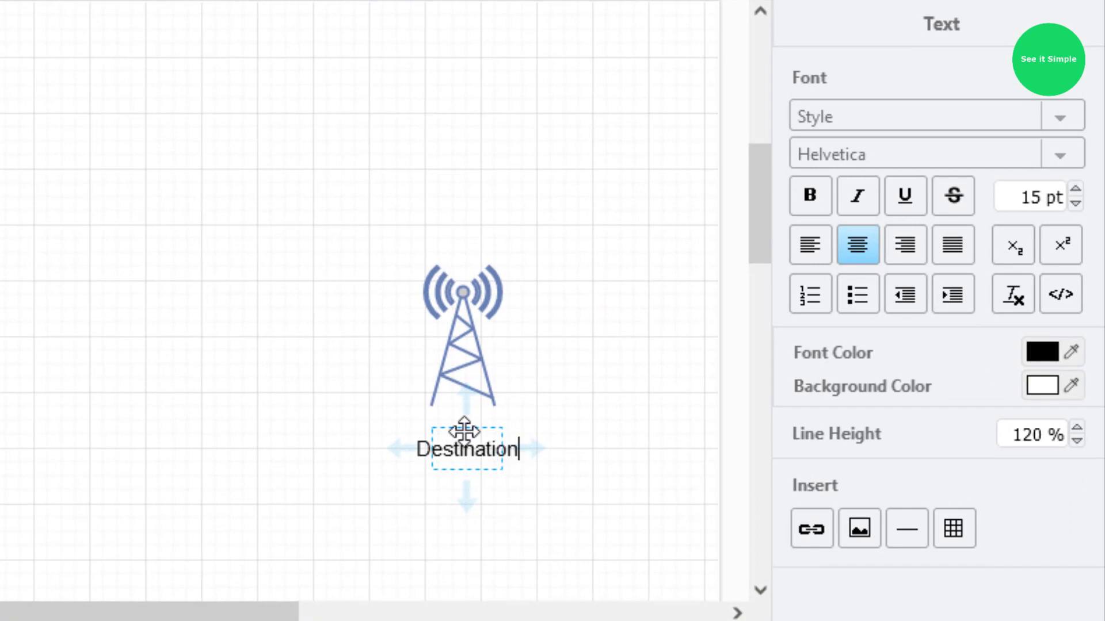
text((D))
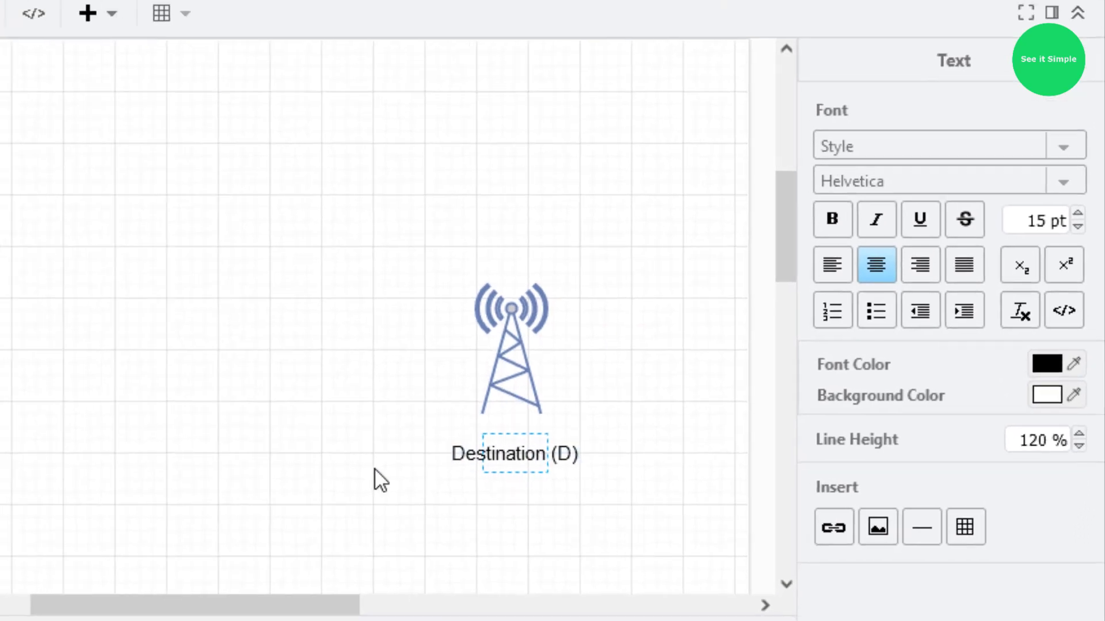
click(313, 466)
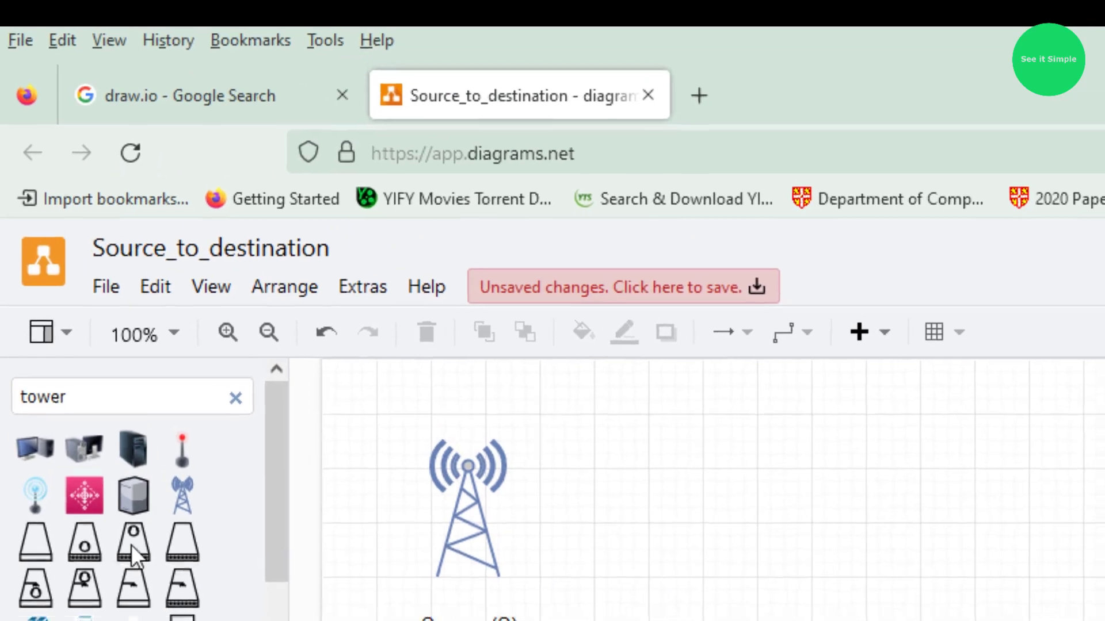
Step: Search the shape library for "arrow" and look through the arrow and line shapes
double_click(91, 395)
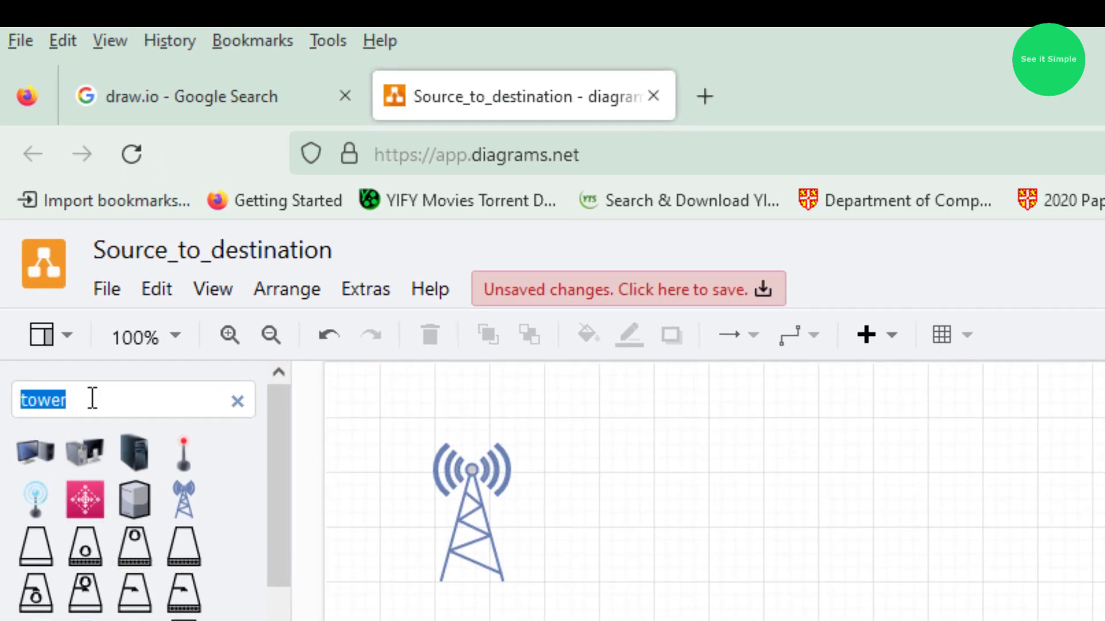
text(arrow)
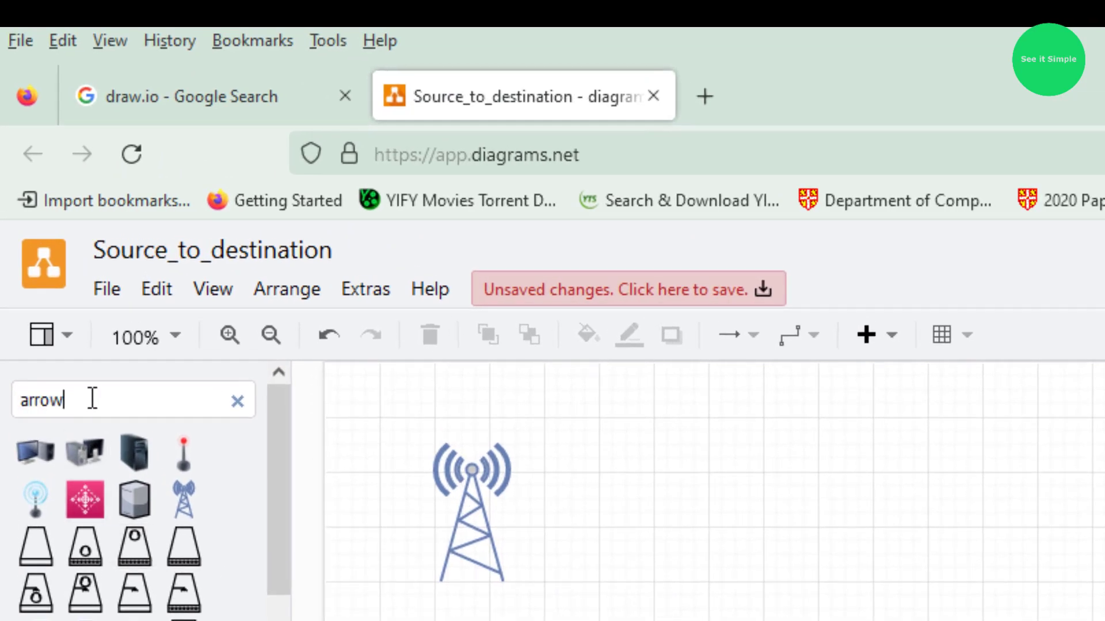
key(Return)
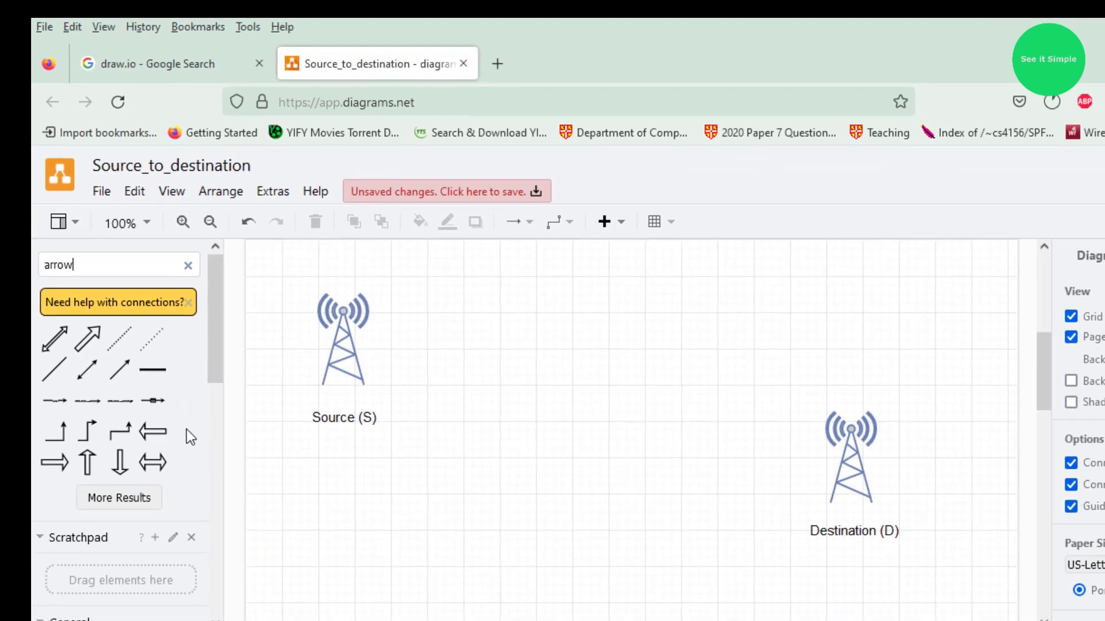
scroll(186, 427, down, 3)
scroll(187, 425, up, 3)
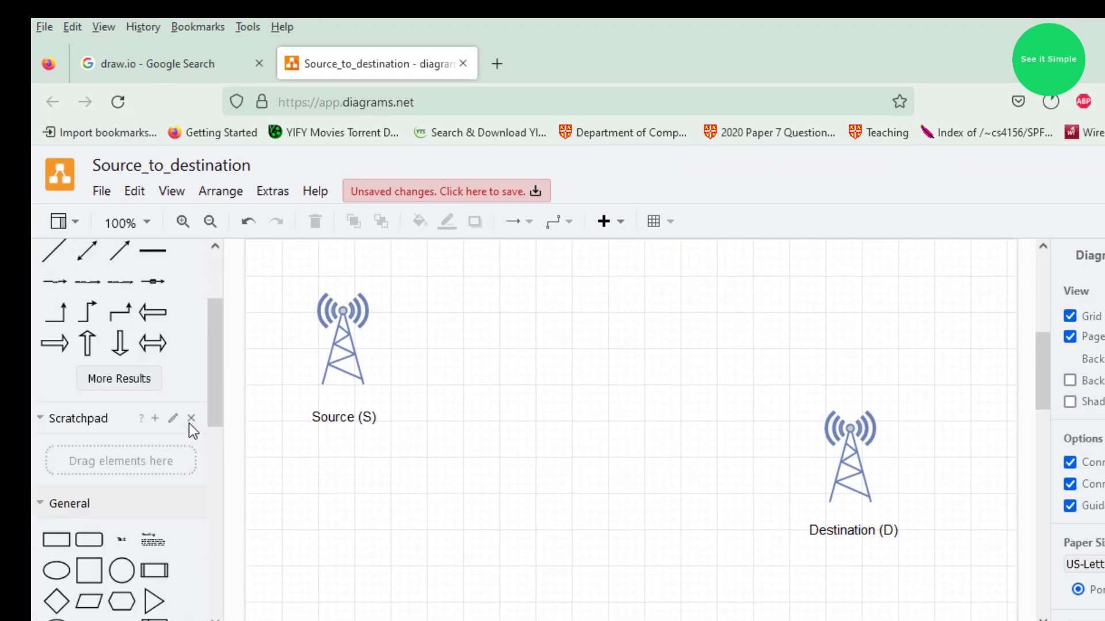
Step: Add a straight single-headed arrow from the library, running from the Source tower to the Destination tower
scroll(191, 419, down, 6)
scroll(191, 419, down, 3)
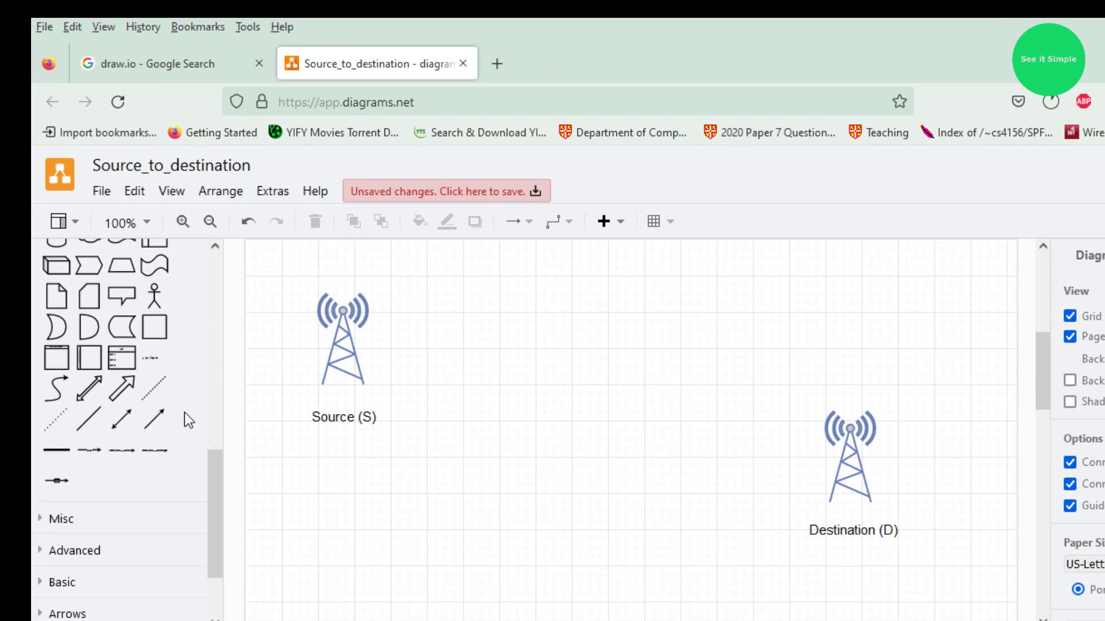
scroll(184, 412, up, 3)
drag(212, 446, 212, 279)
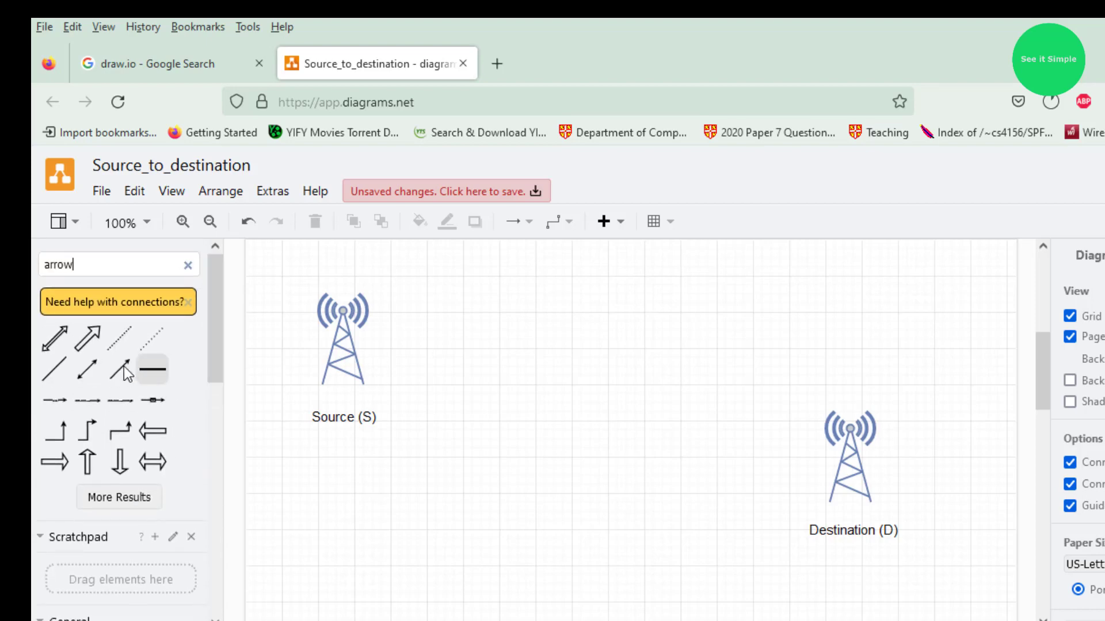
mouse_move(113, 372)
mouse_move(123, 340)
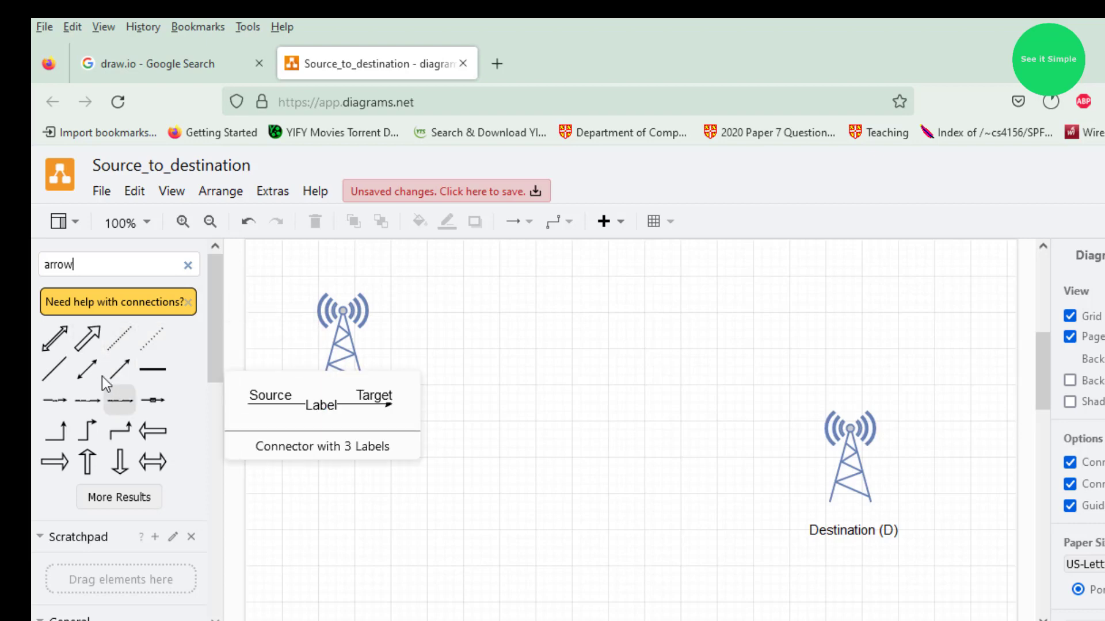
drag(112, 367, 816, 428)
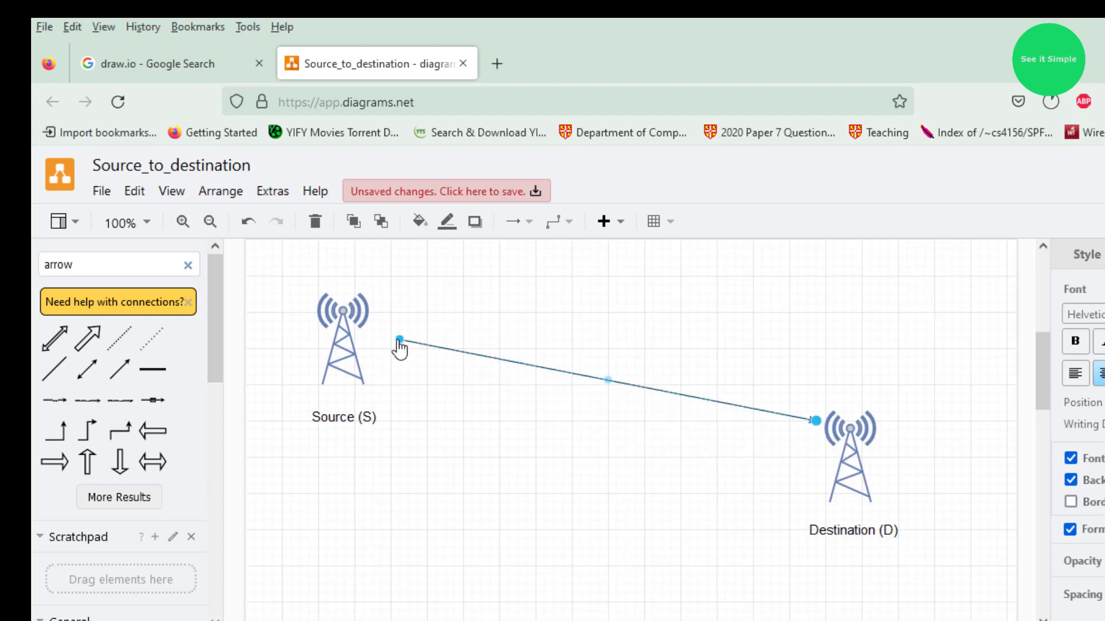
drag(399, 339, 367, 353)
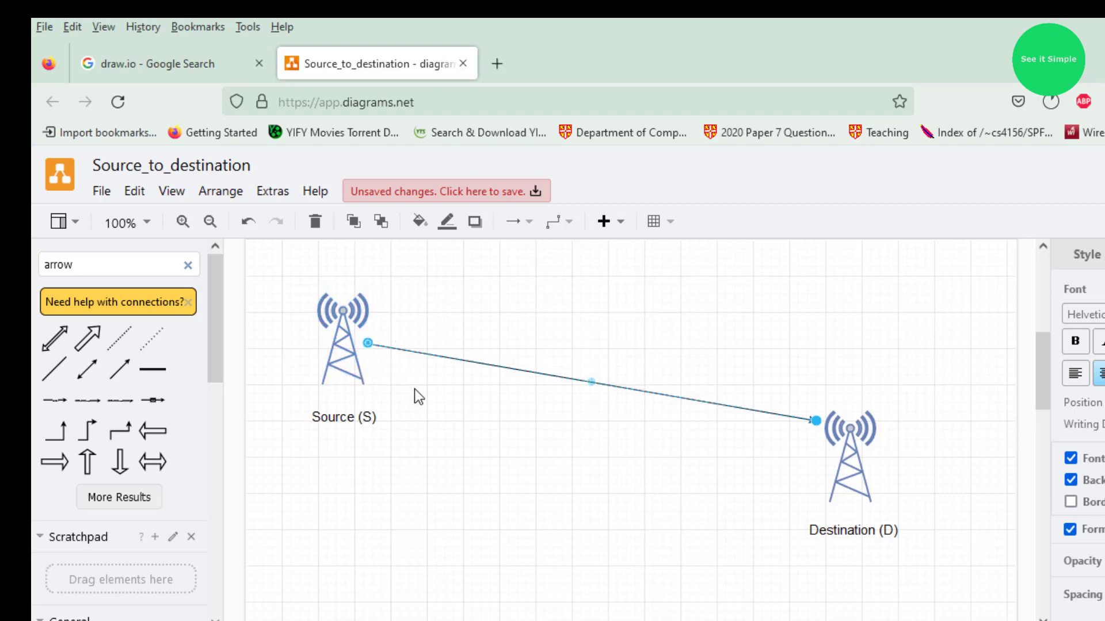
click(452, 386)
click(563, 375)
double_click(705, 398)
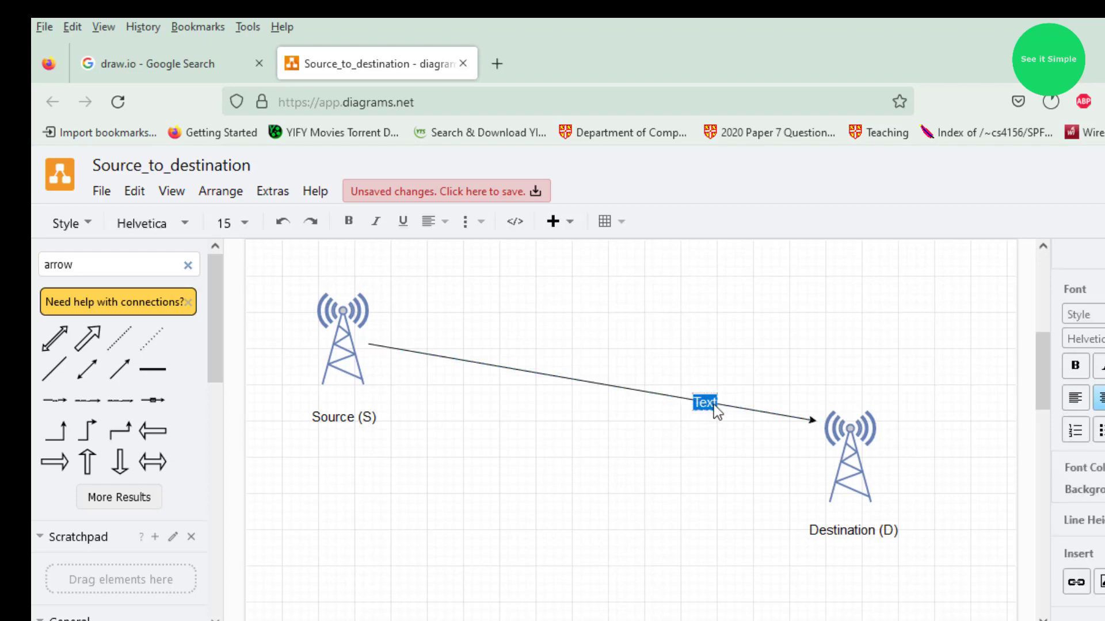
click(670, 402)
click(703, 403)
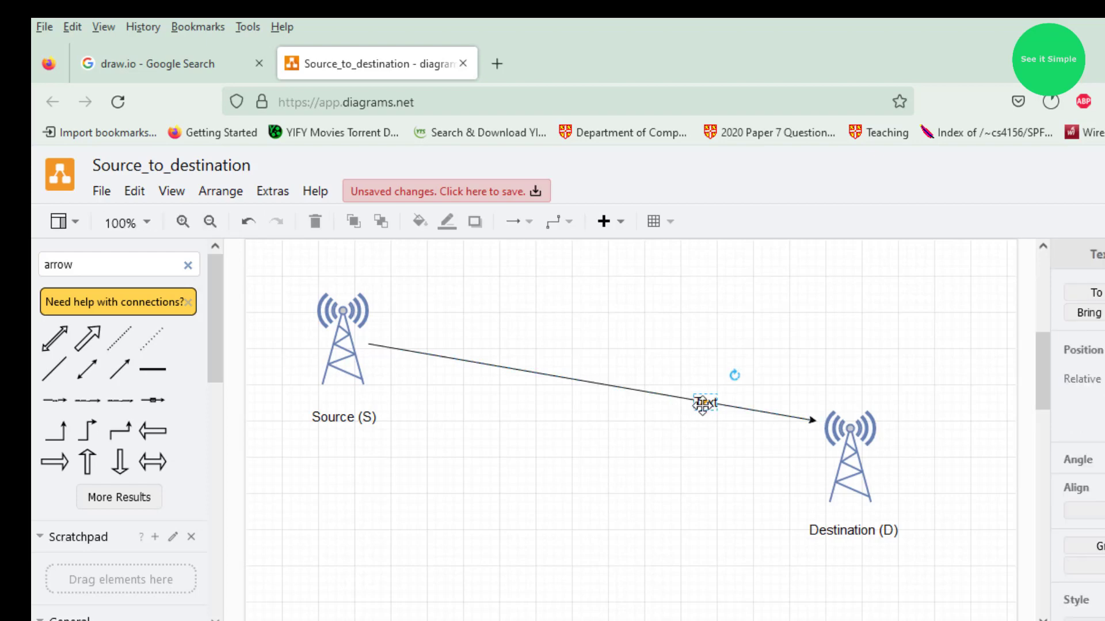
key(Delete)
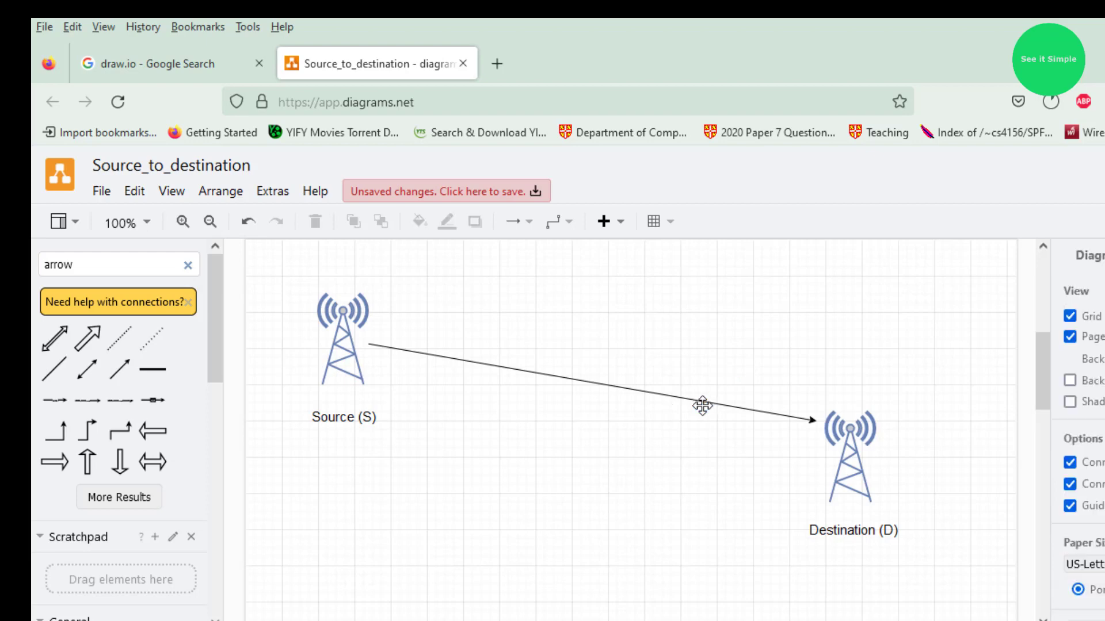
Step: Set the line width of the arrow between the two towers to 3 pt
click(1030, 230)
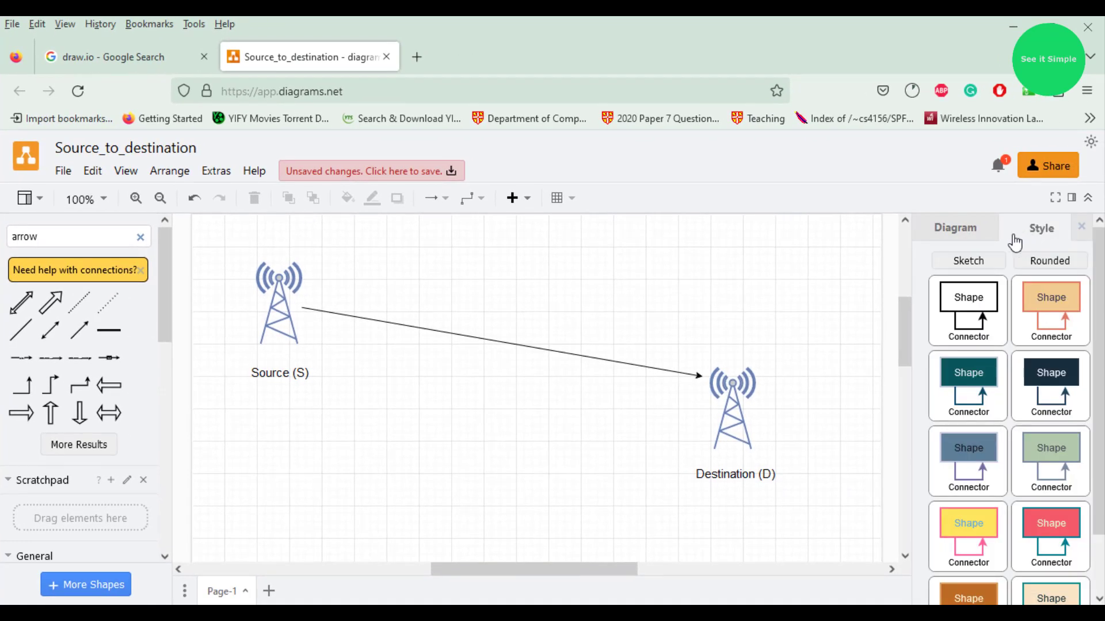
click(955, 233)
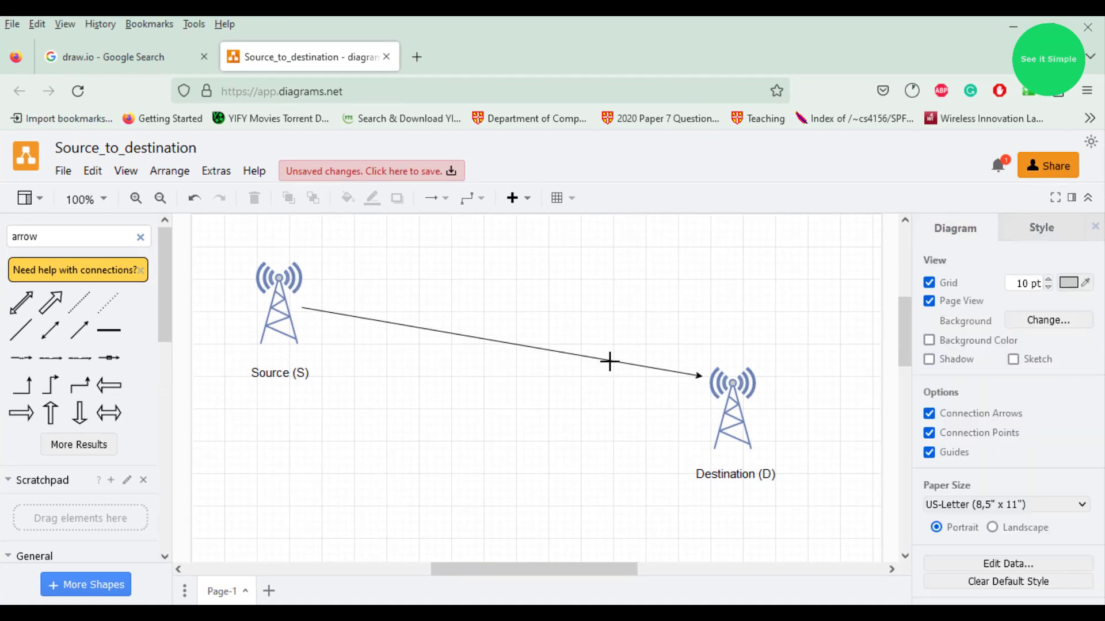
click(609, 361)
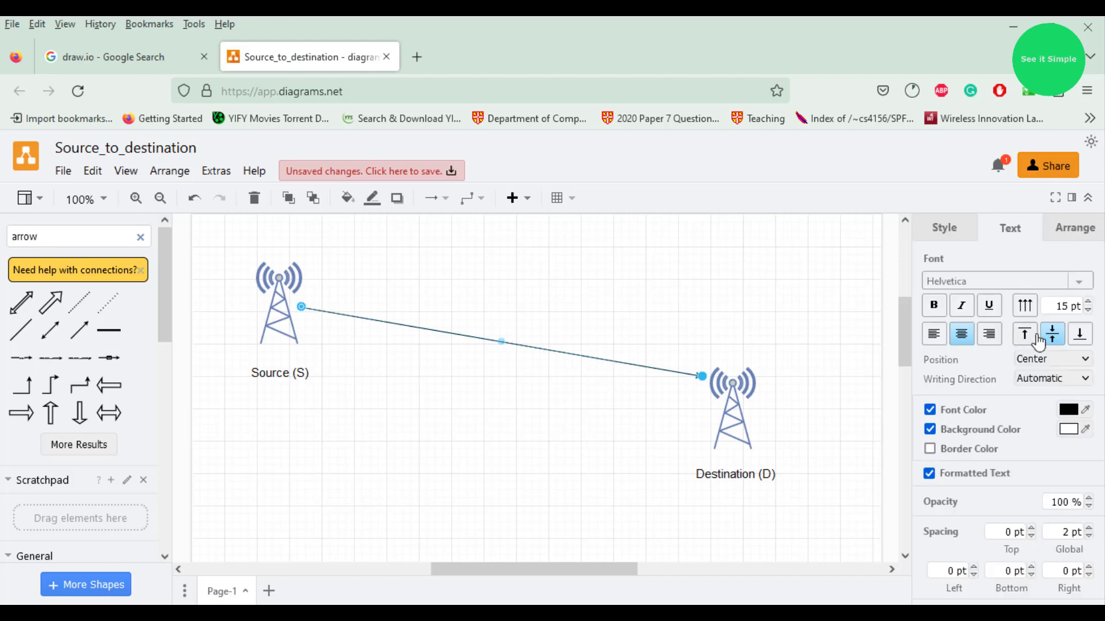
click(945, 237)
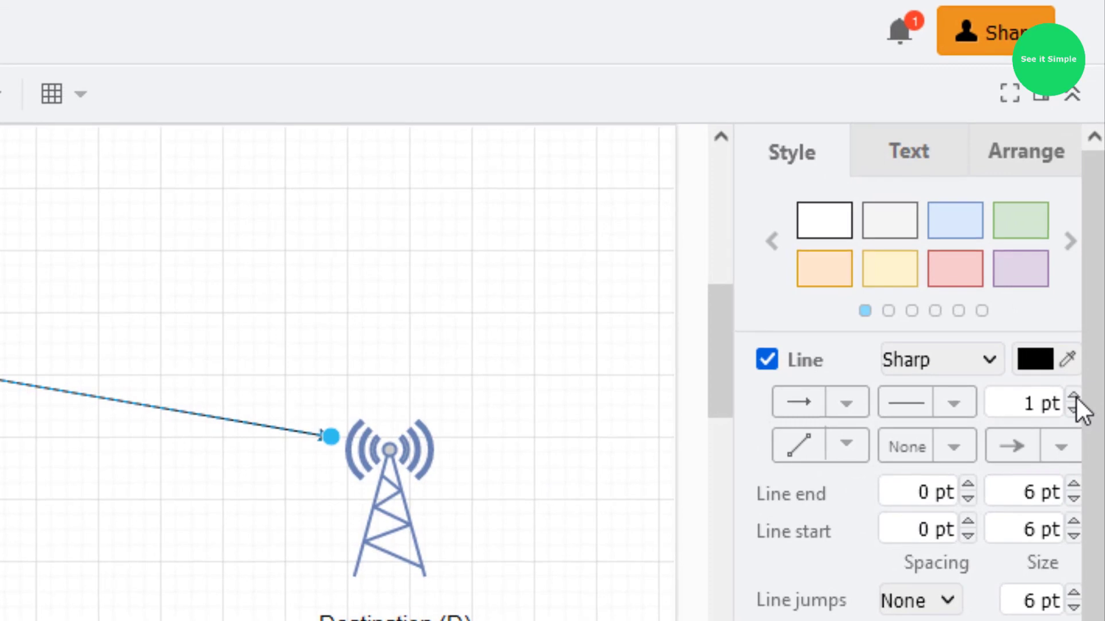
click(1074, 397)
click(1074, 397)
click(1074, 397)
click(1074, 397)
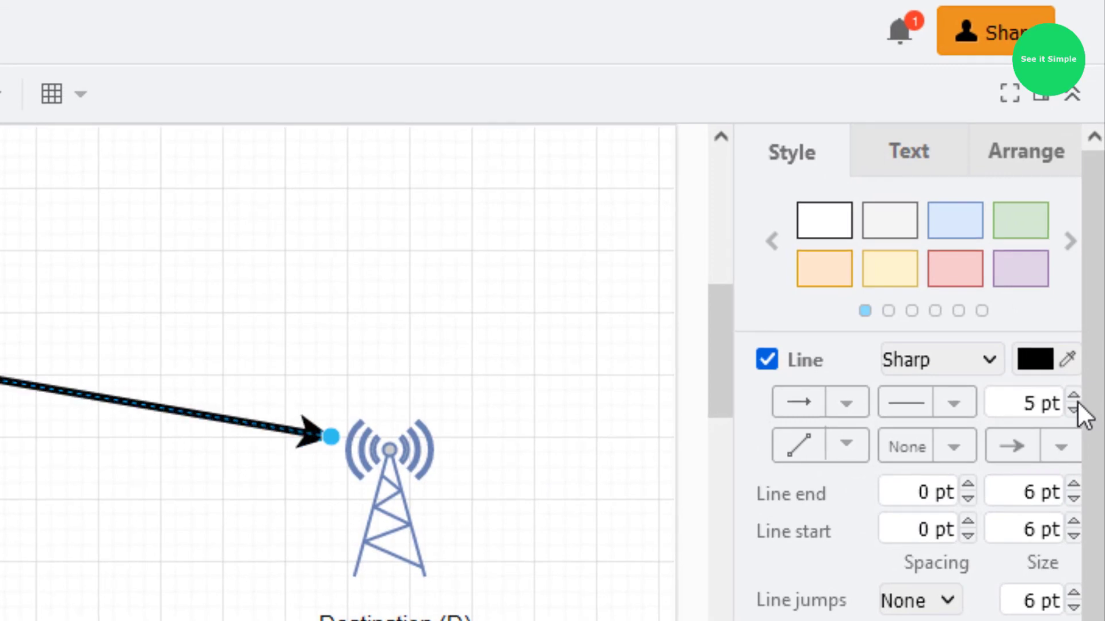
click(1074, 409)
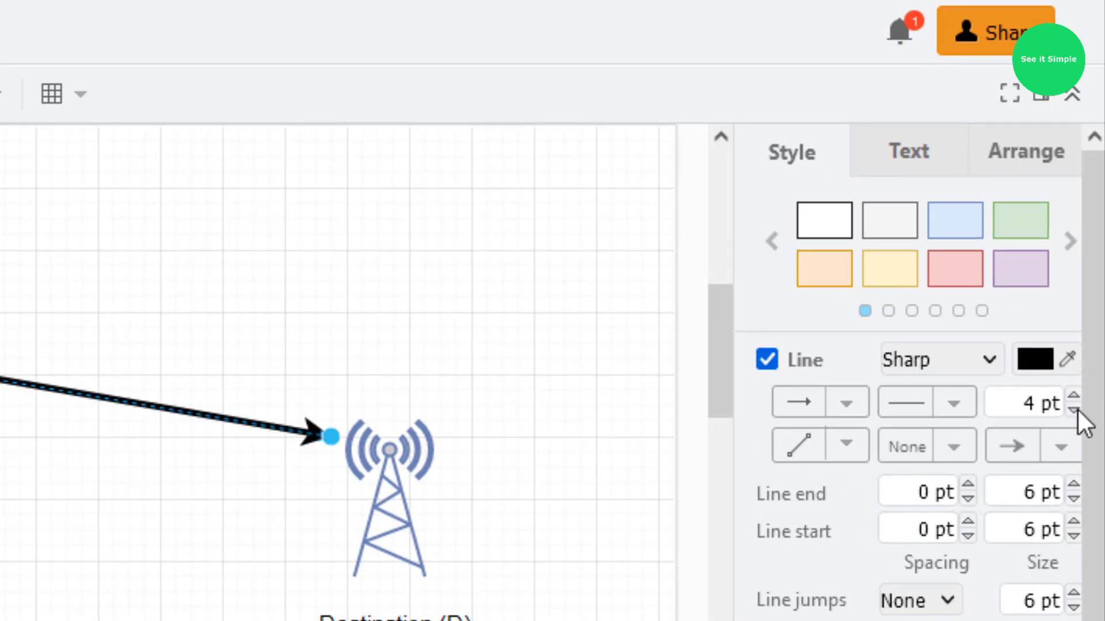
click(1074, 409)
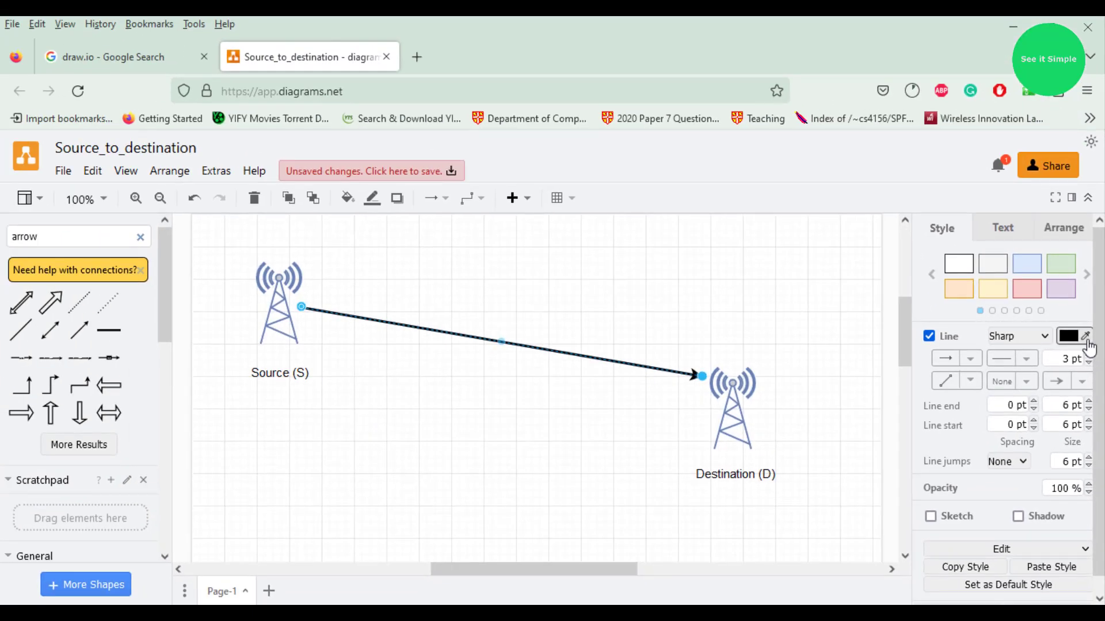
Step: Try light grey (RGB 192, 192, 192) as the arrow's line colour and set it back to black
click(1087, 342)
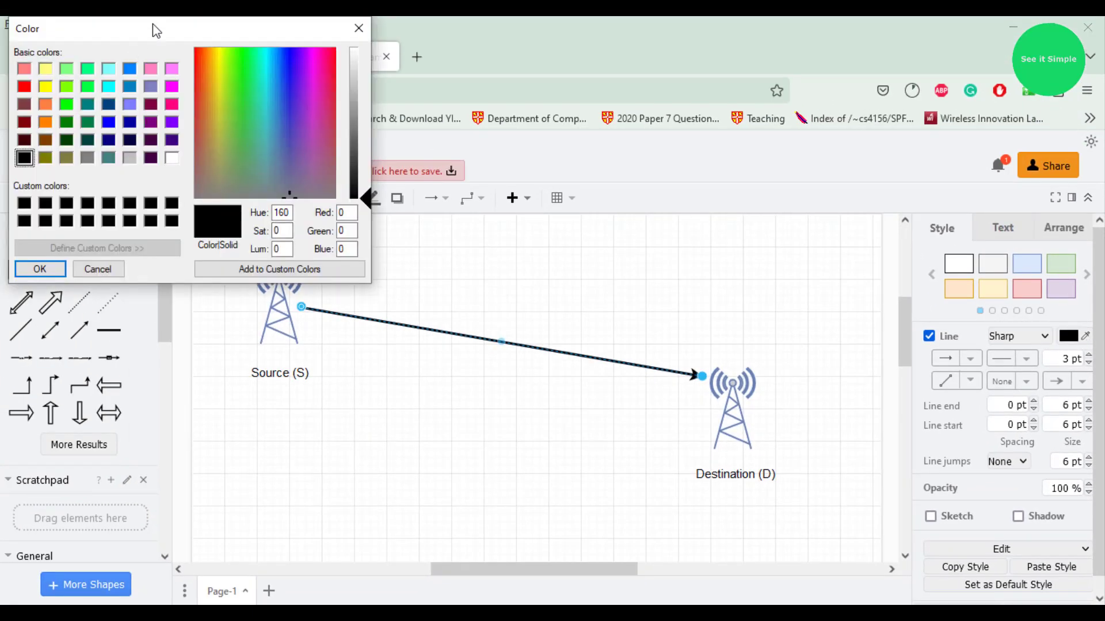
drag(153, 23, 359, 151)
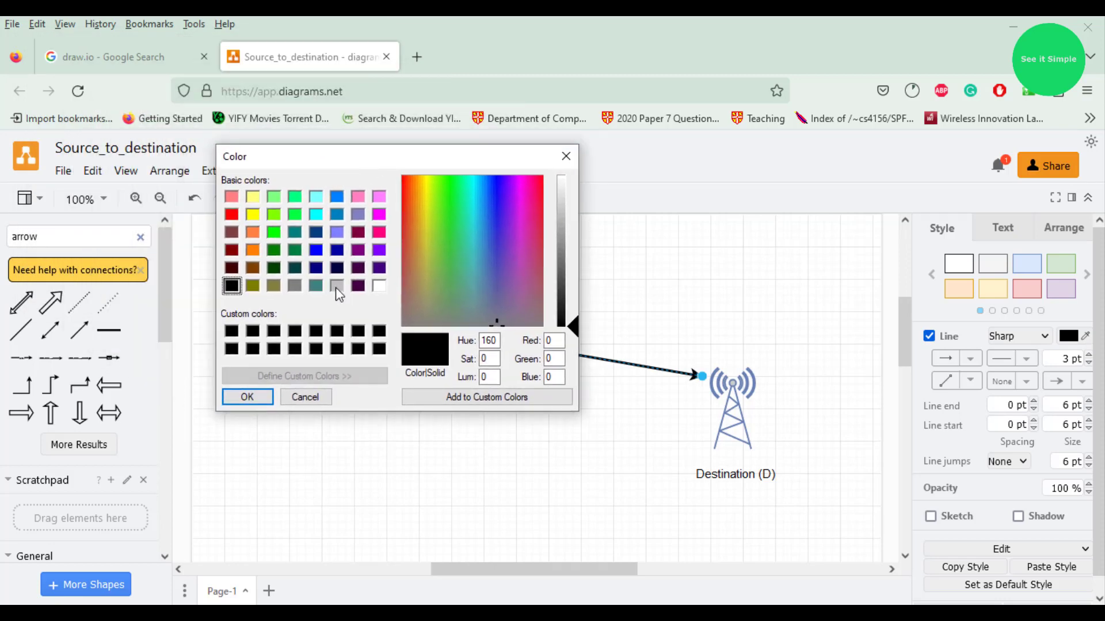
click(337, 287)
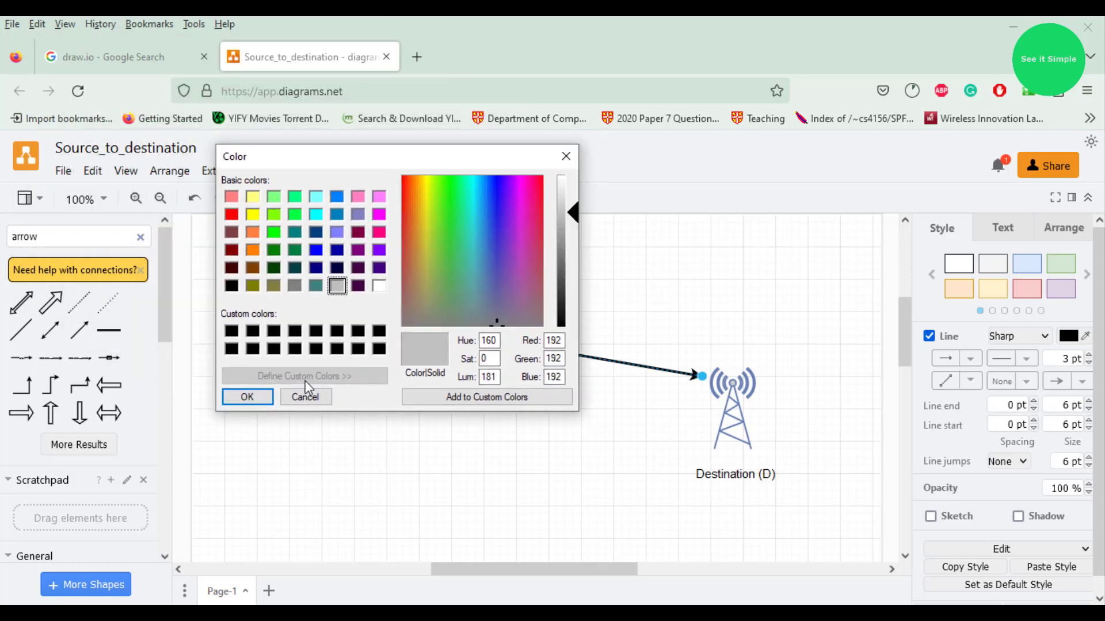
click(247, 398)
click(432, 400)
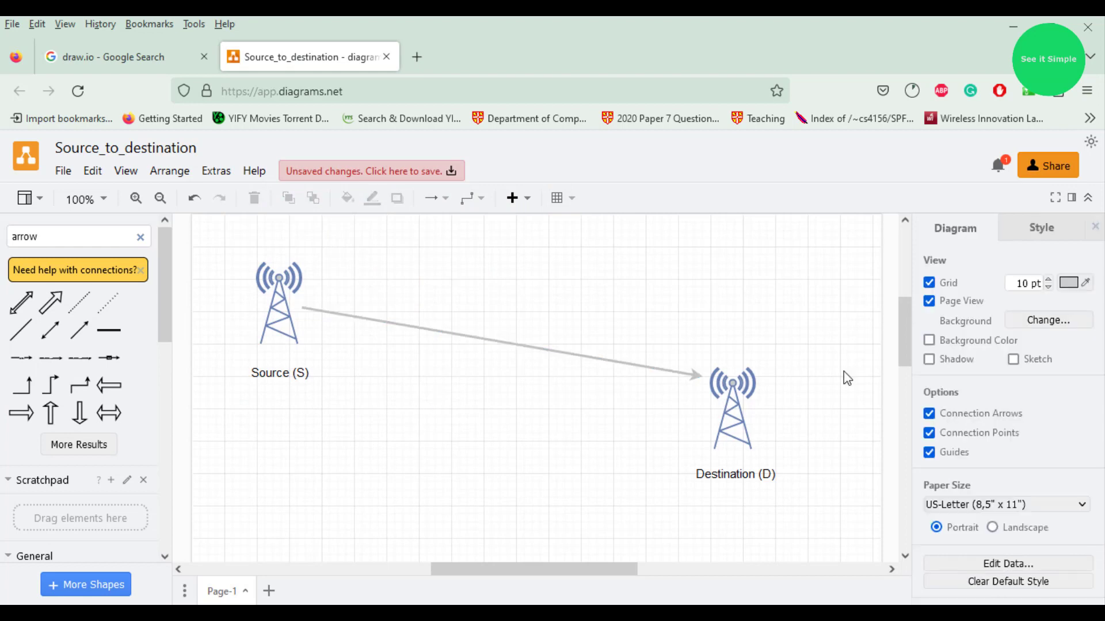
click(691, 377)
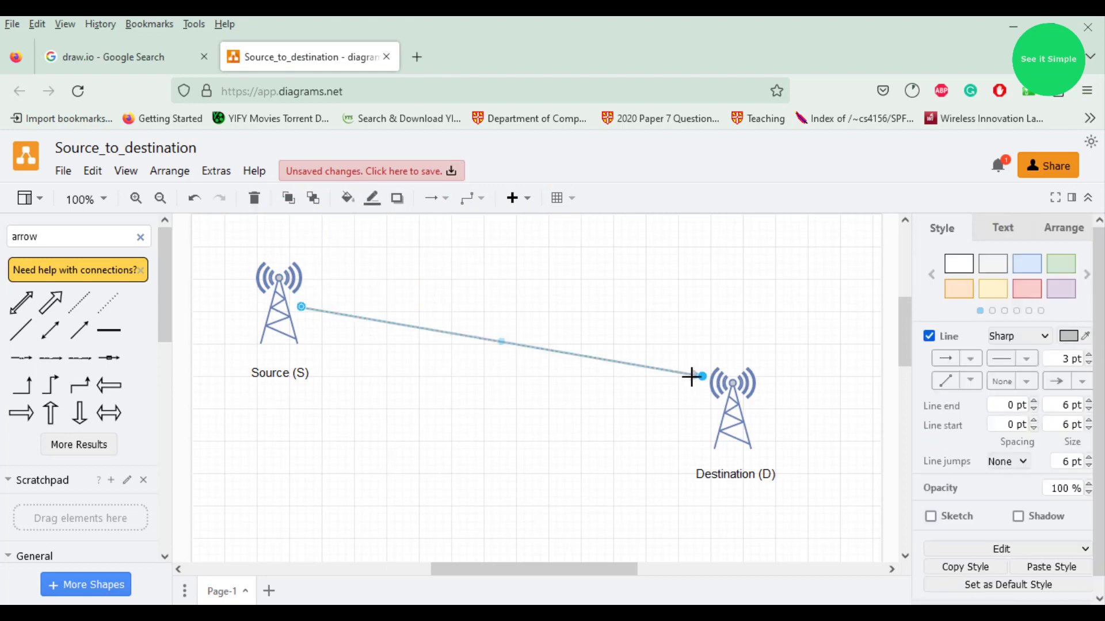
click(1084, 336)
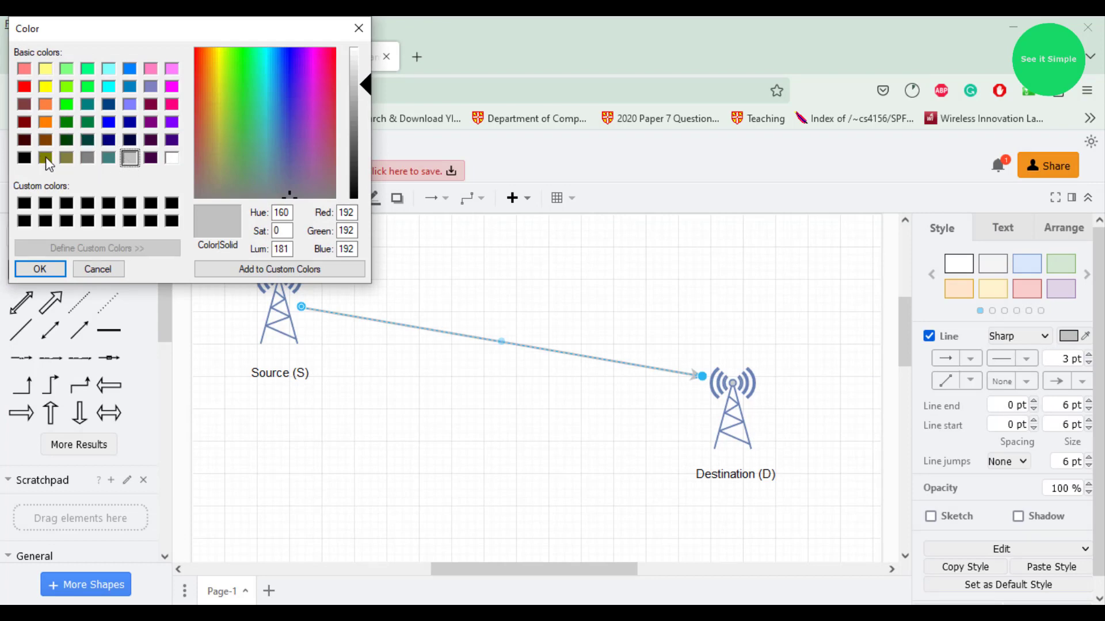
click(24, 159)
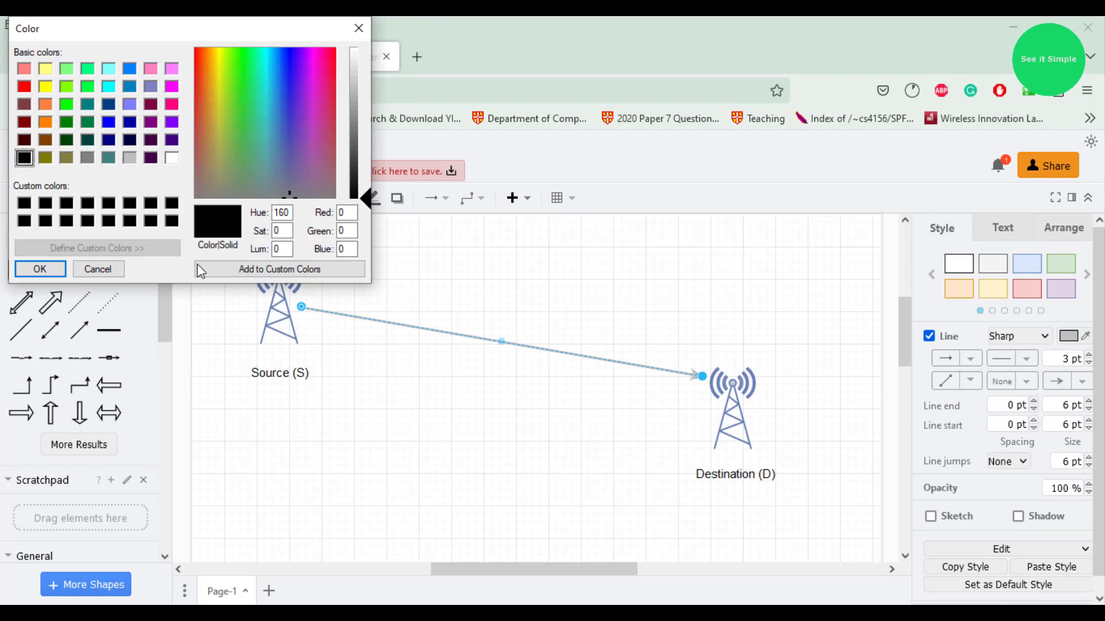
click(38, 269)
click(363, 372)
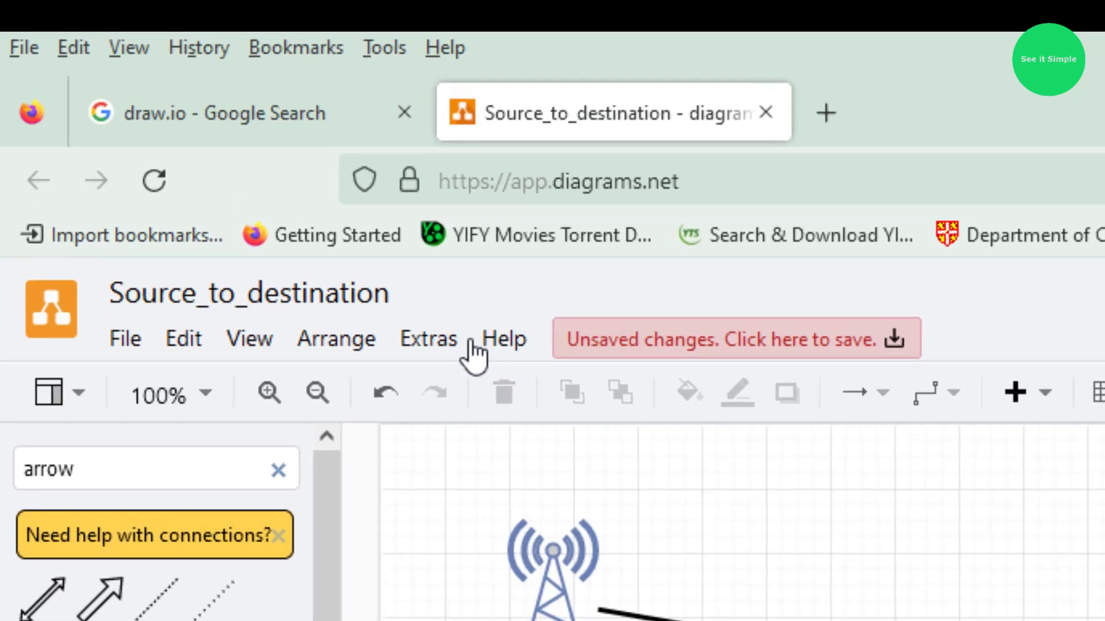
Step: Turn on Mathematical Typesetting for the diagram
click(502, 348)
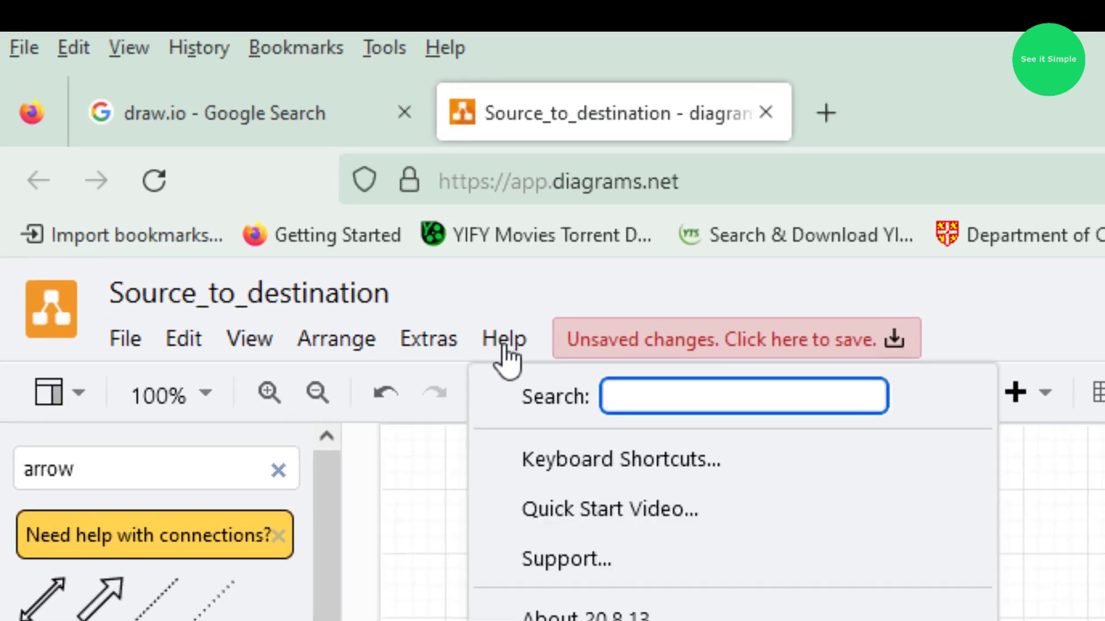
click(430, 345)
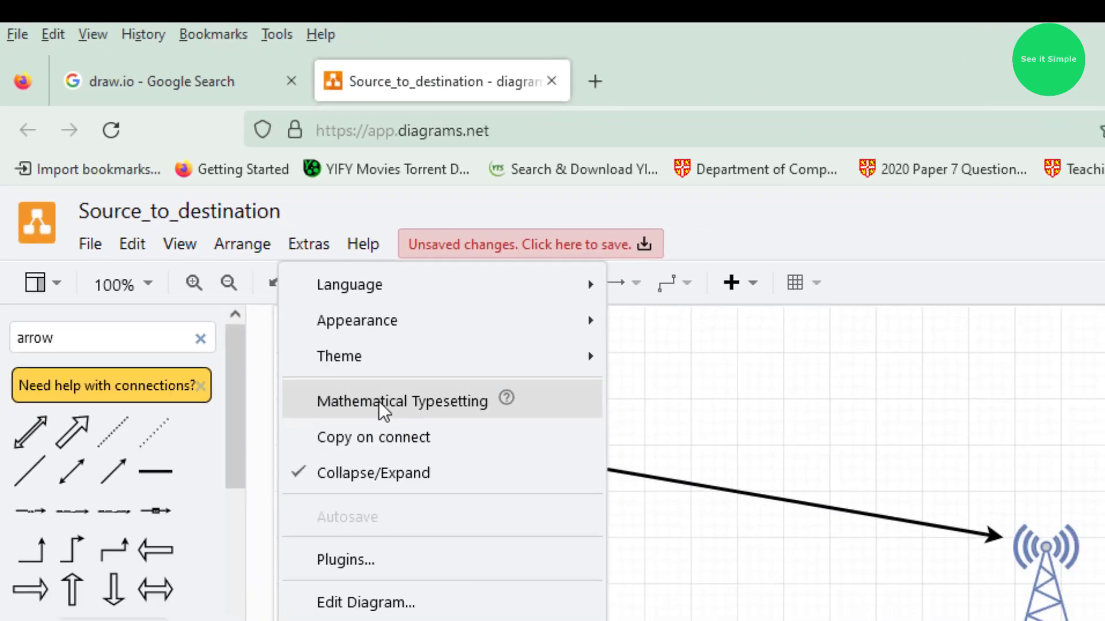
click(530, 563)
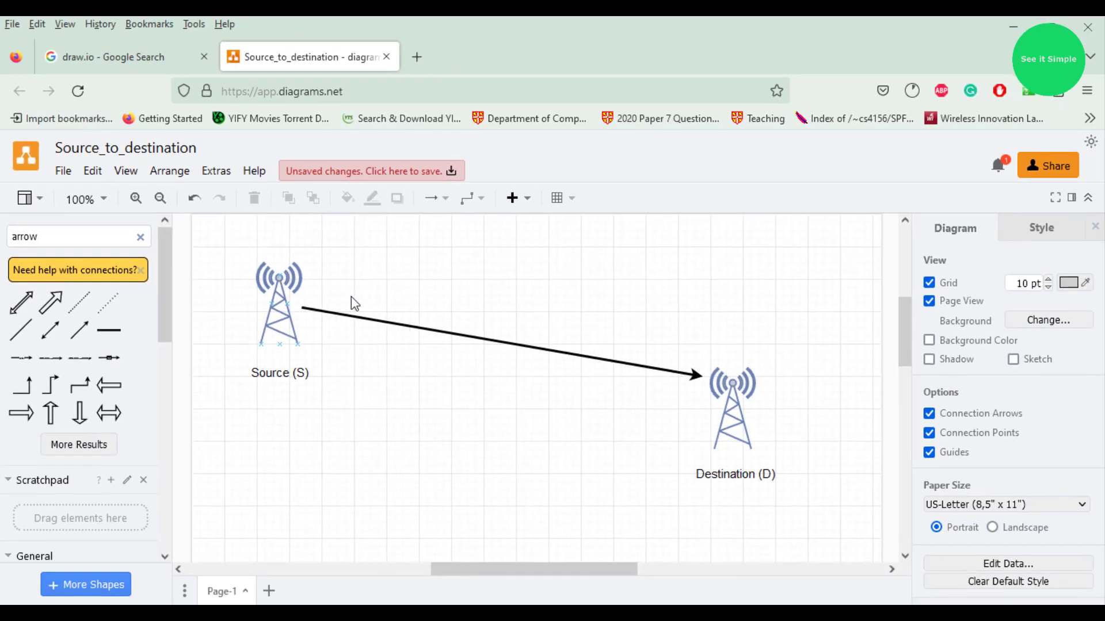
Step: Insert a text element just above the arrow and try the math delimiters "$$$$" in it, clearing them again
double_click(478, 303)
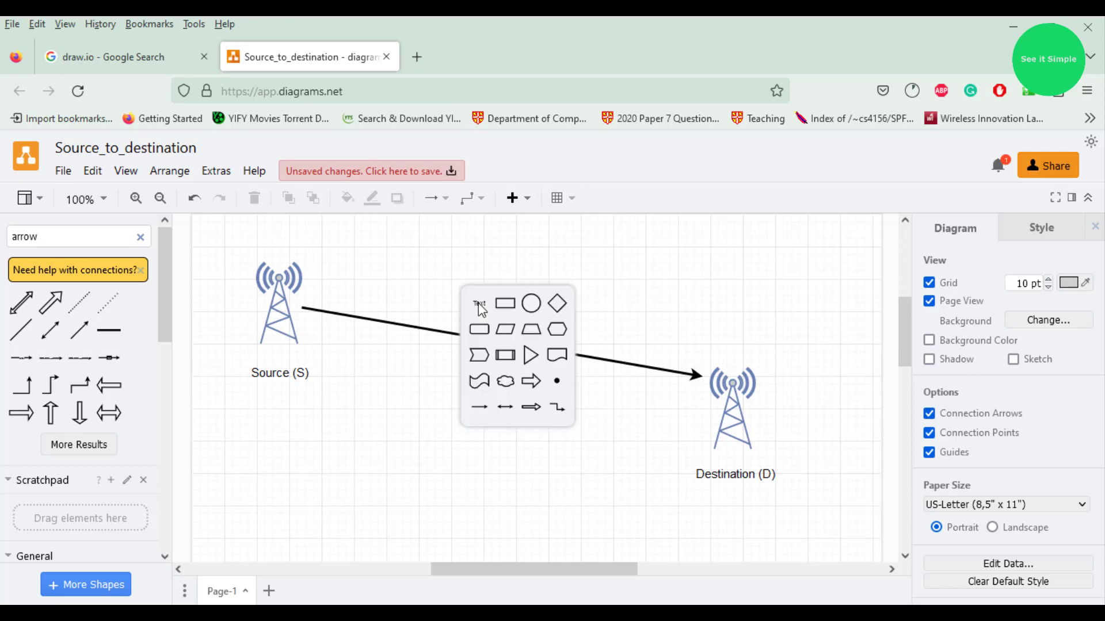
click(479, 304)
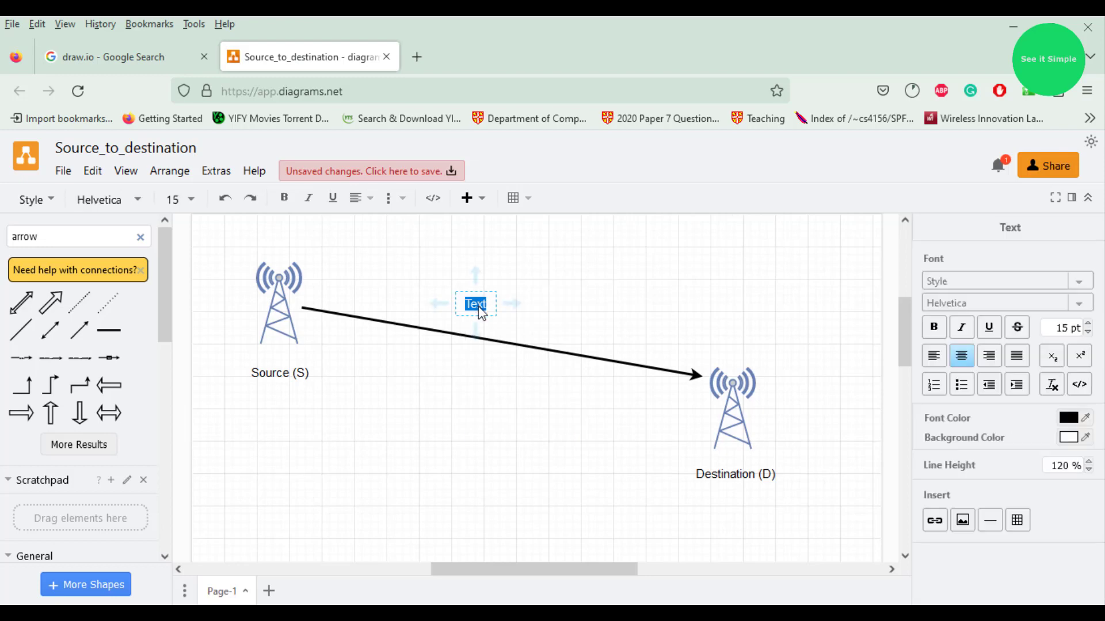
text(S)
text($$)
text($$)
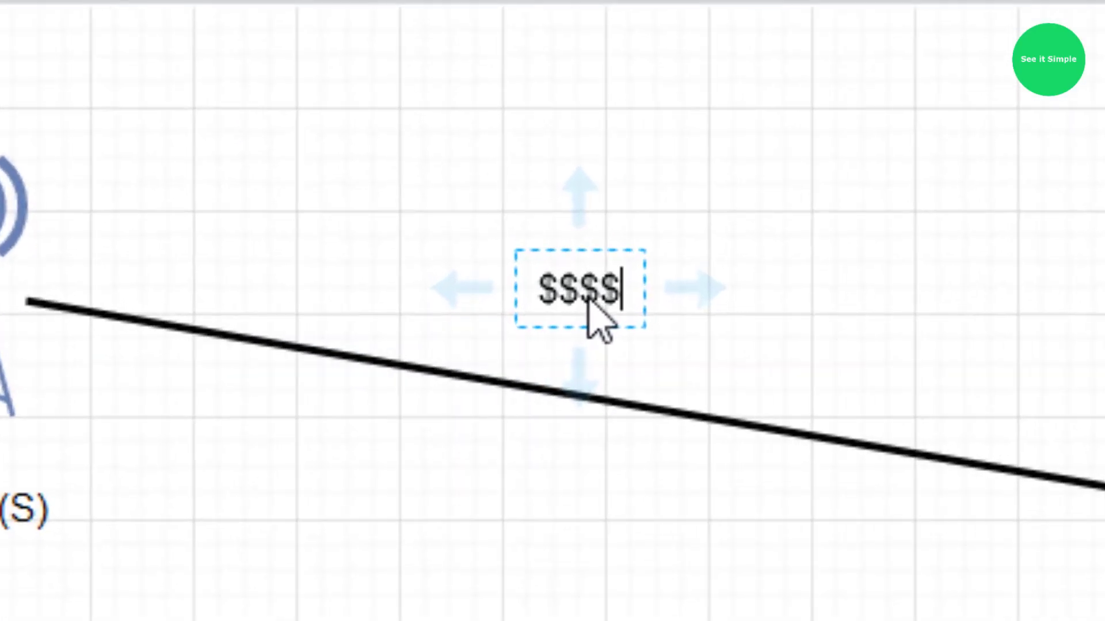
key(Left)
key(Left)
key(Right)
key(Right)
key(BackSpace)
key(BackSpace)
key(BackSpace)
key(BackSpace)
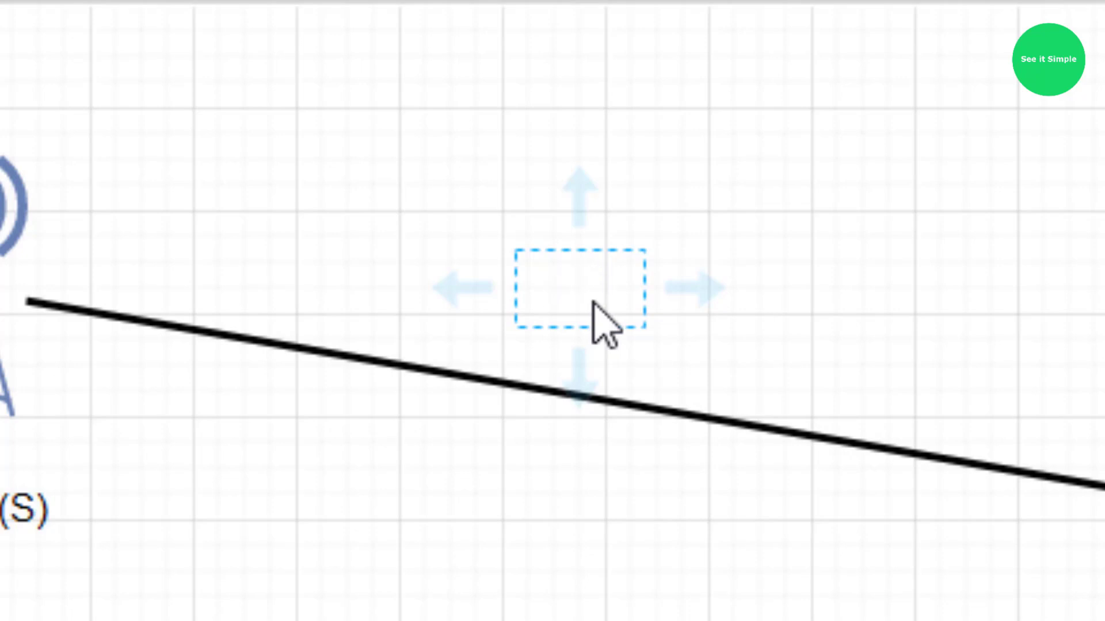
Step: Enter the formula "$$y_{SD}$$" in the empty text element above the arrow
text($$)
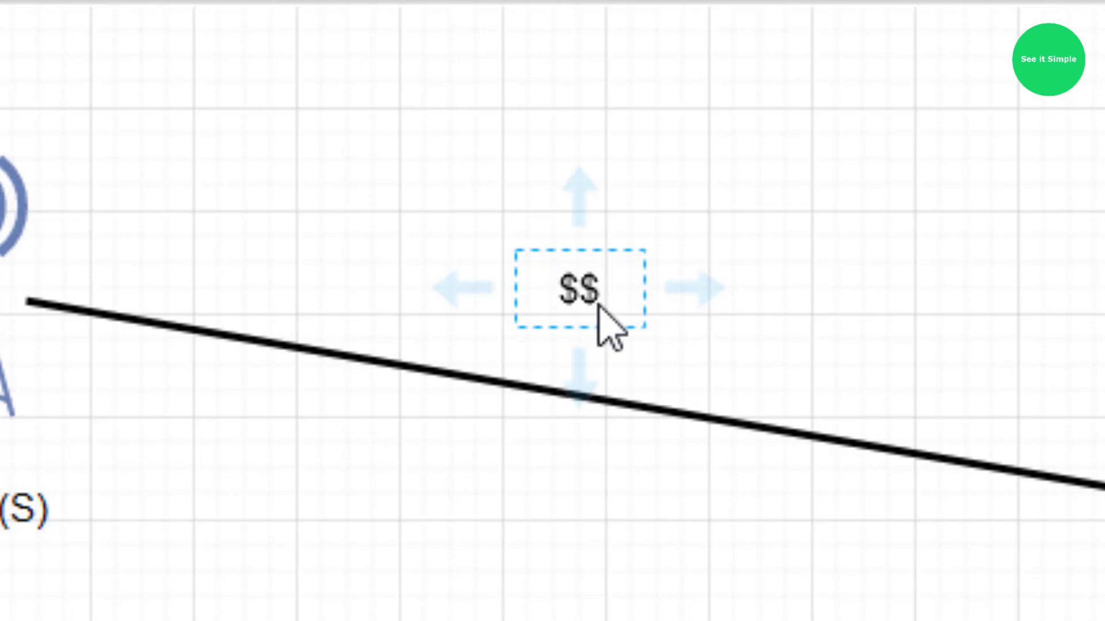
text(y)
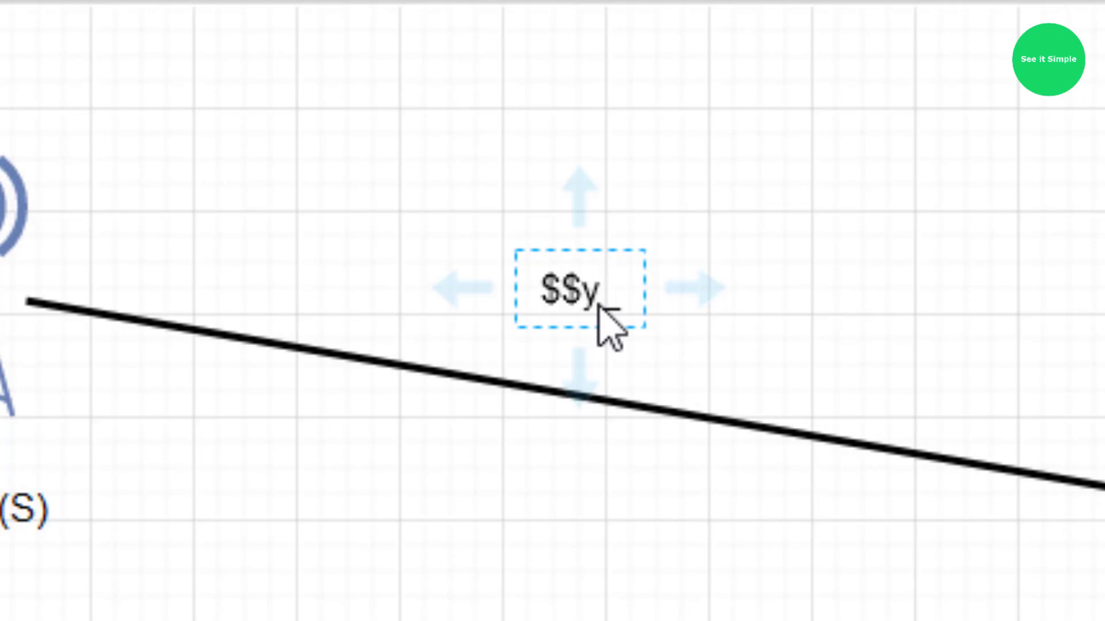
text( {})
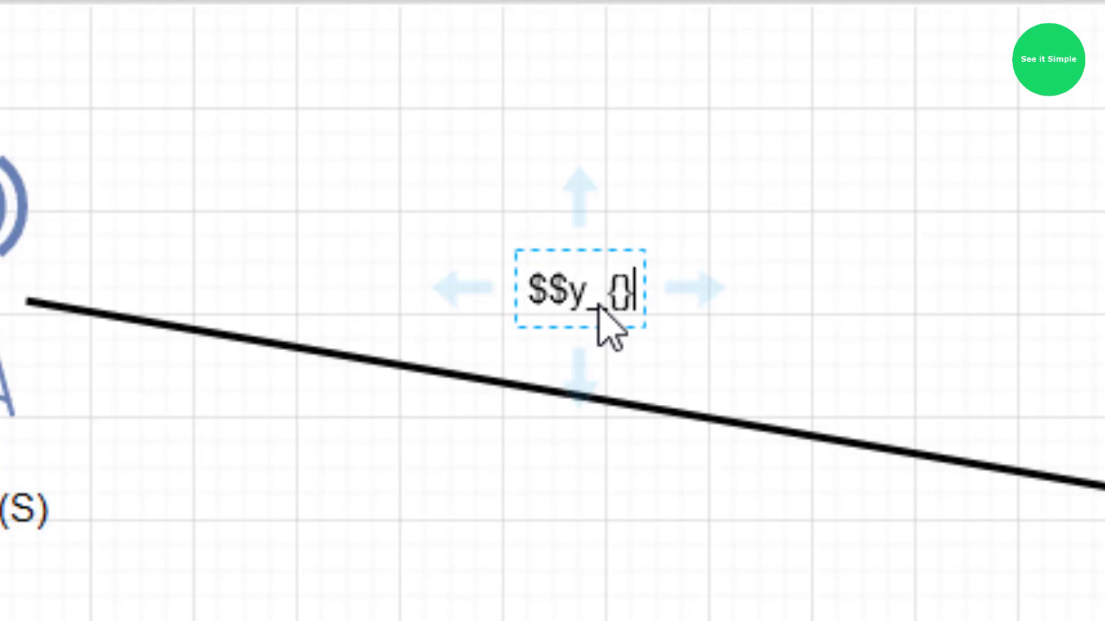
key(Left)
text(SD)
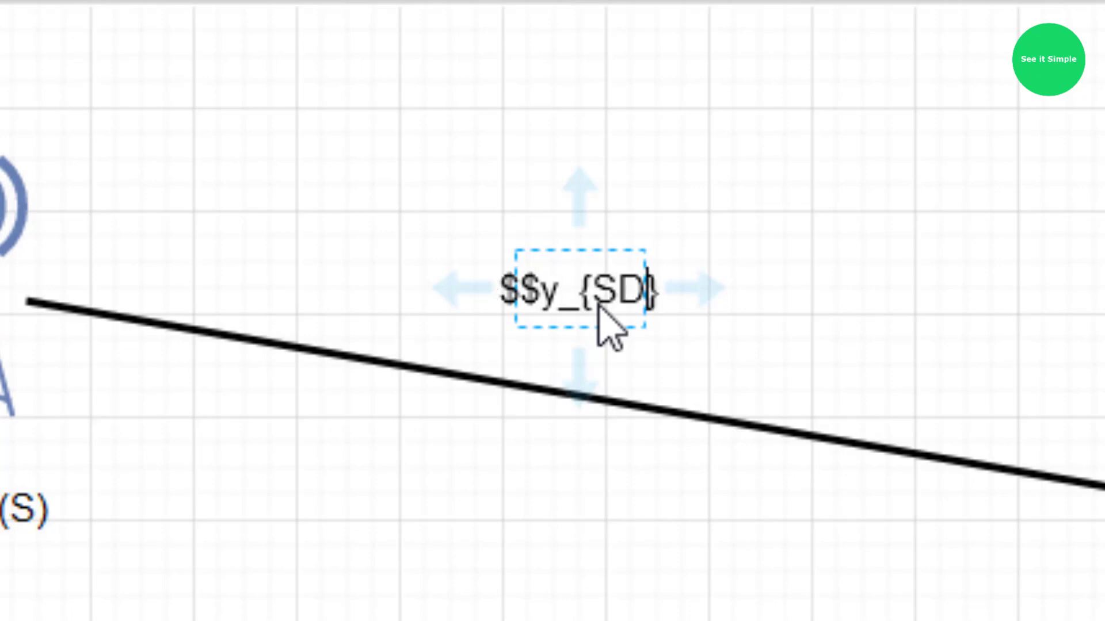
key(Right)
text($$)
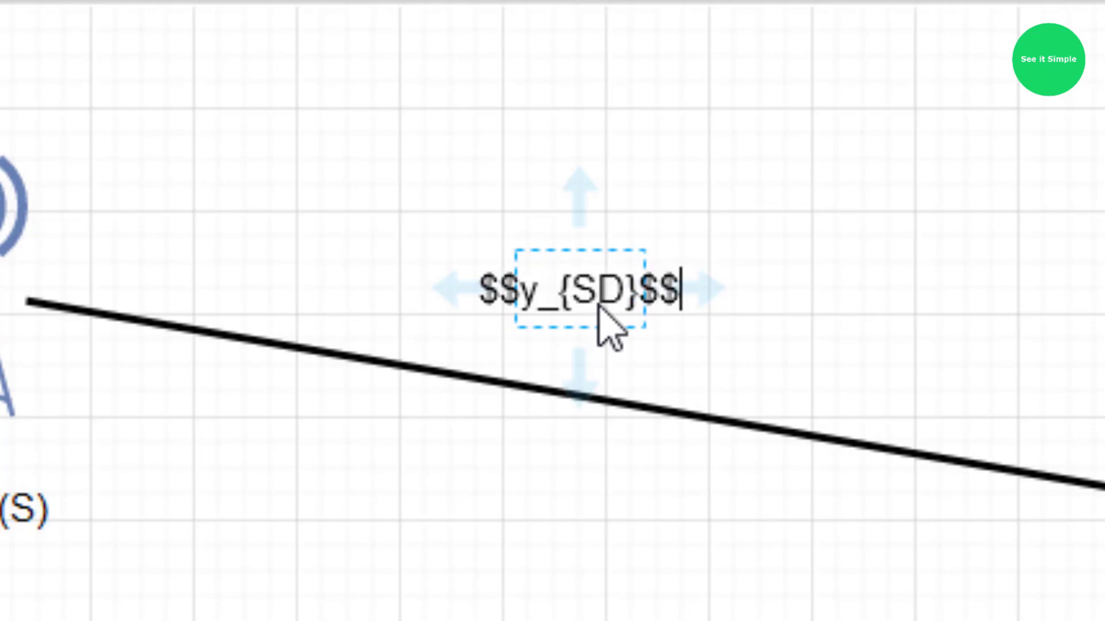
Step: Finish the formula text and move the label just above the middle of the arrow, at position 320, 110
click(857, 342)
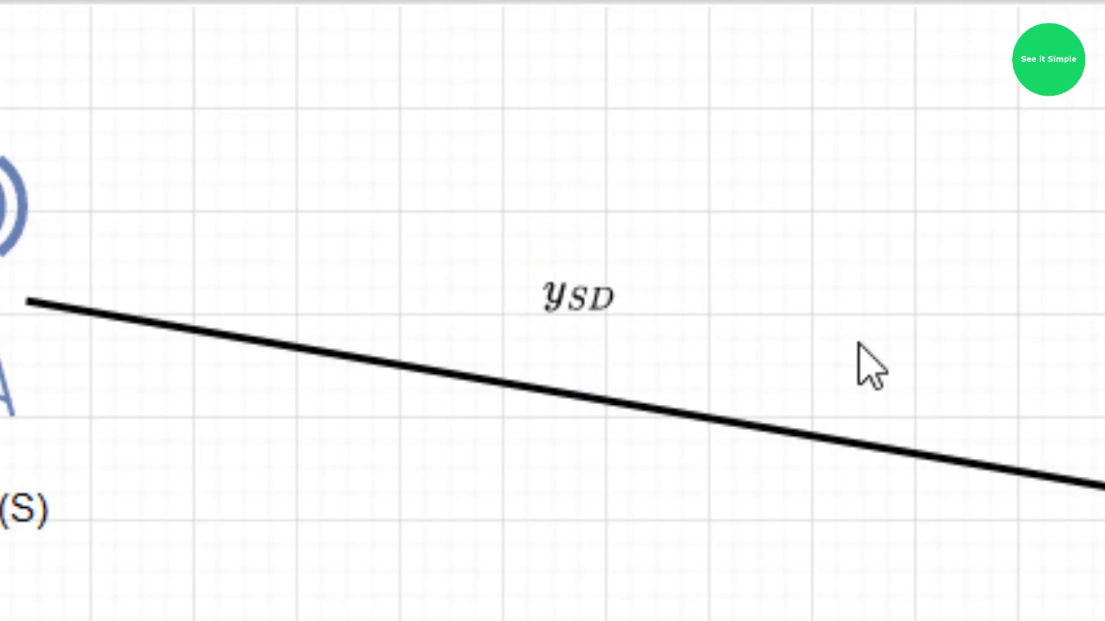
drag(619, 299, 644, 328)
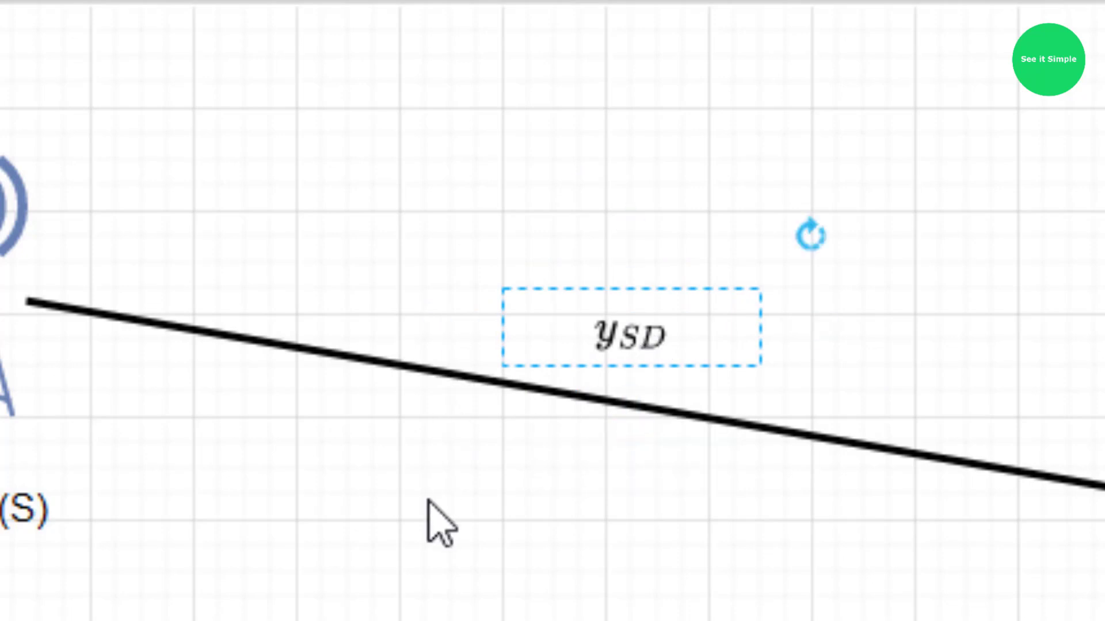
click(503, 518)
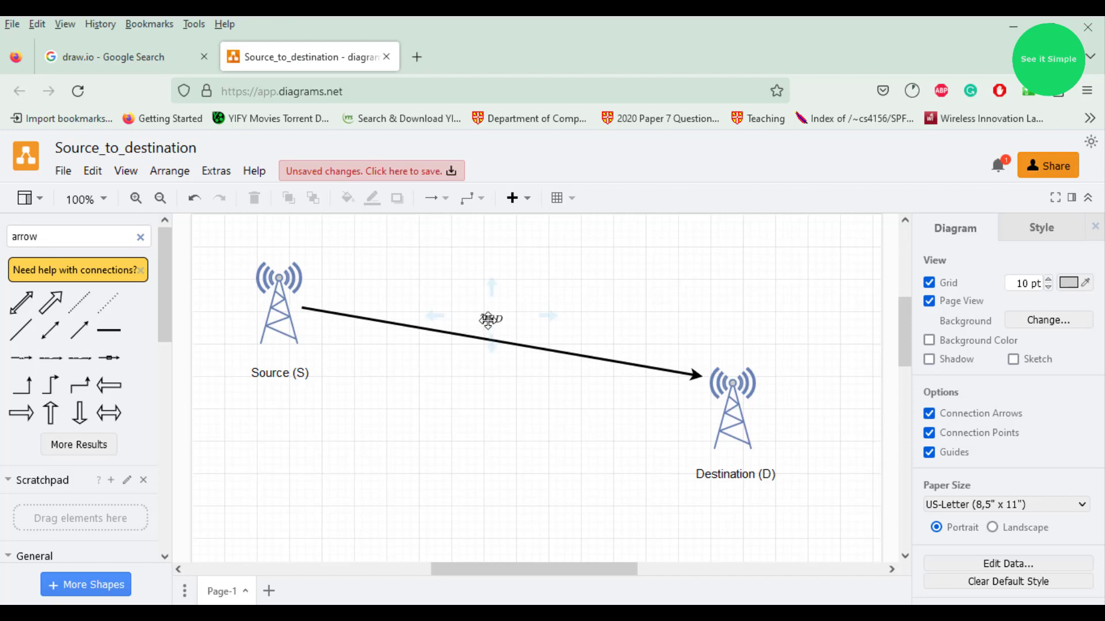
mouse_move(480, 327)
mouse_down()
mouse_move(469, 323)
mouse_move(487, 325)
mouse_up()
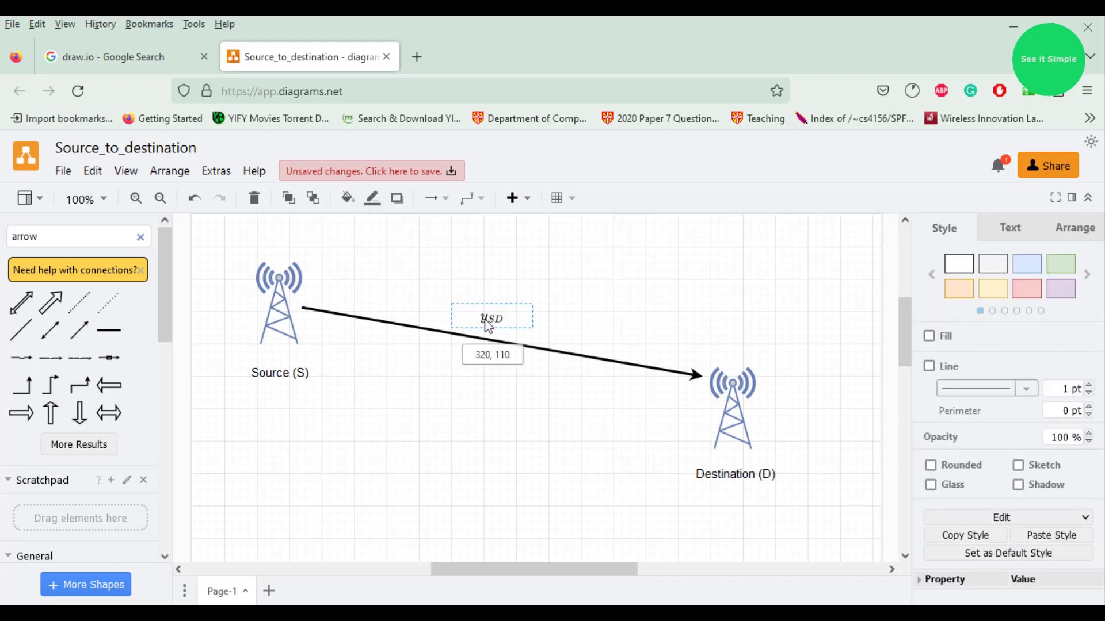
click(439, 391)
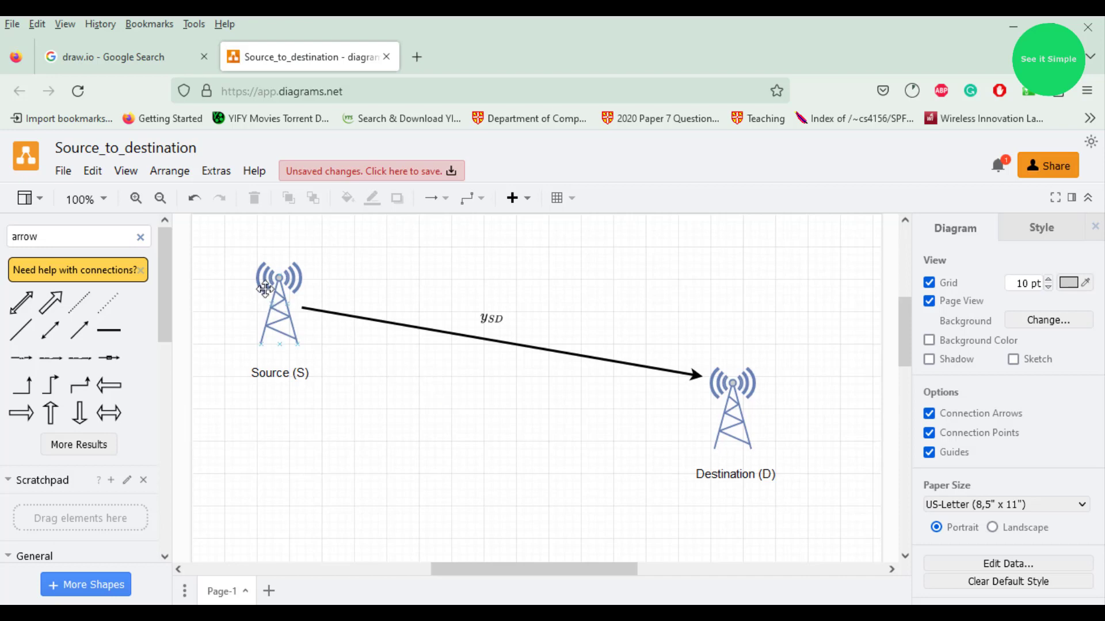
Step: Export the diagram as a PNG at 100% zoom, save it to the device as Source_to_destination.drawio.png and open the downloaded image
mouse_move(263, 286)
click(63, 172)
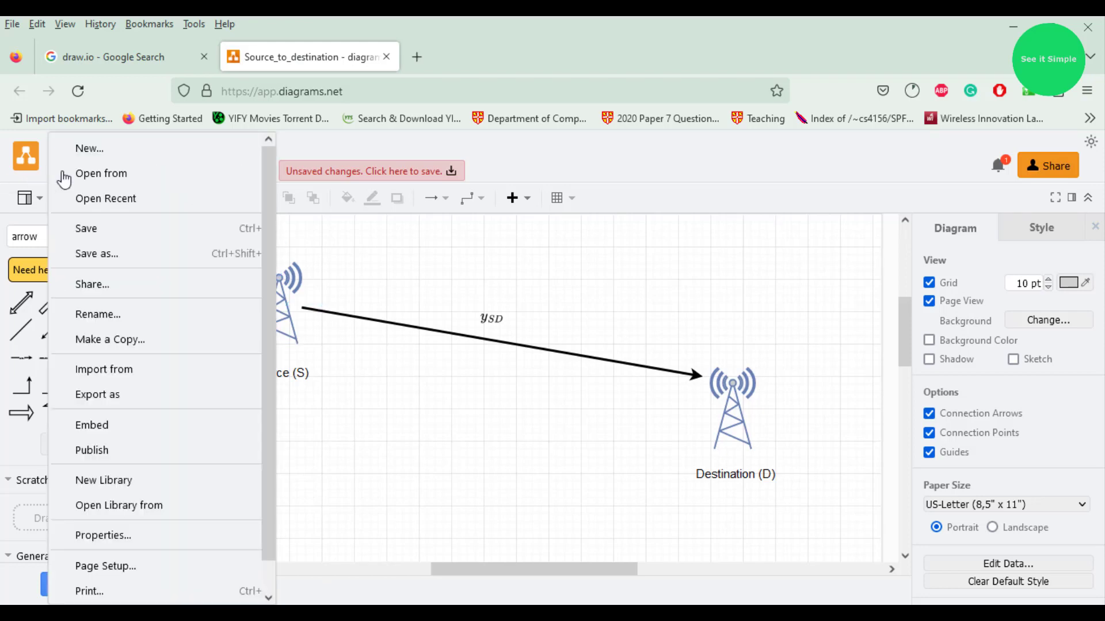
mouse_move(115, 401)
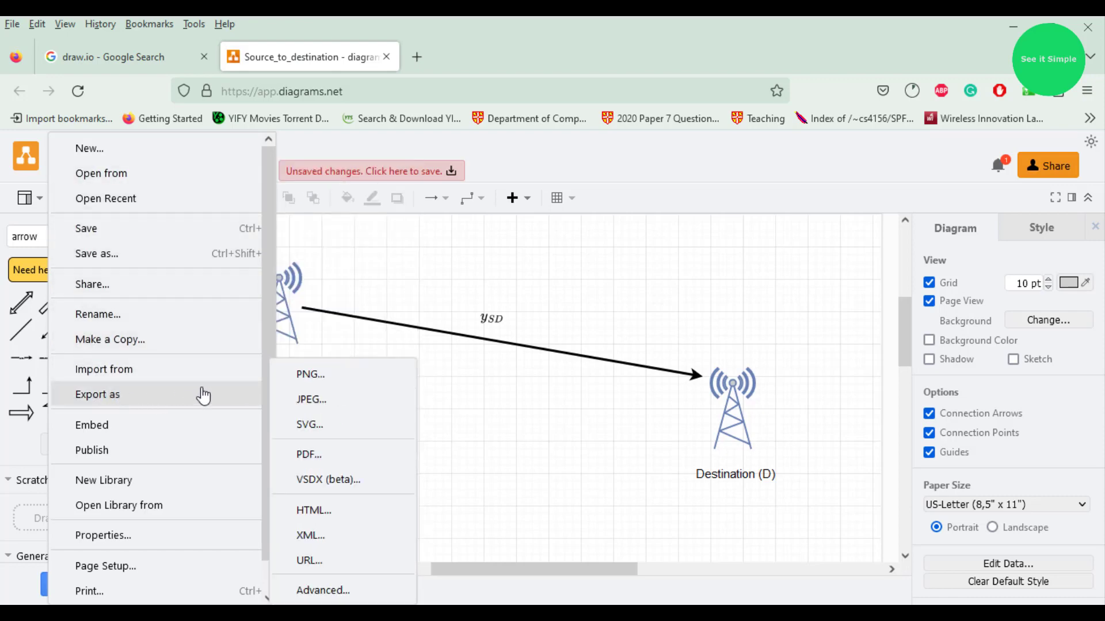
mouse_move(193, 374)
mouse_move(183, 395)
click(309, 382)
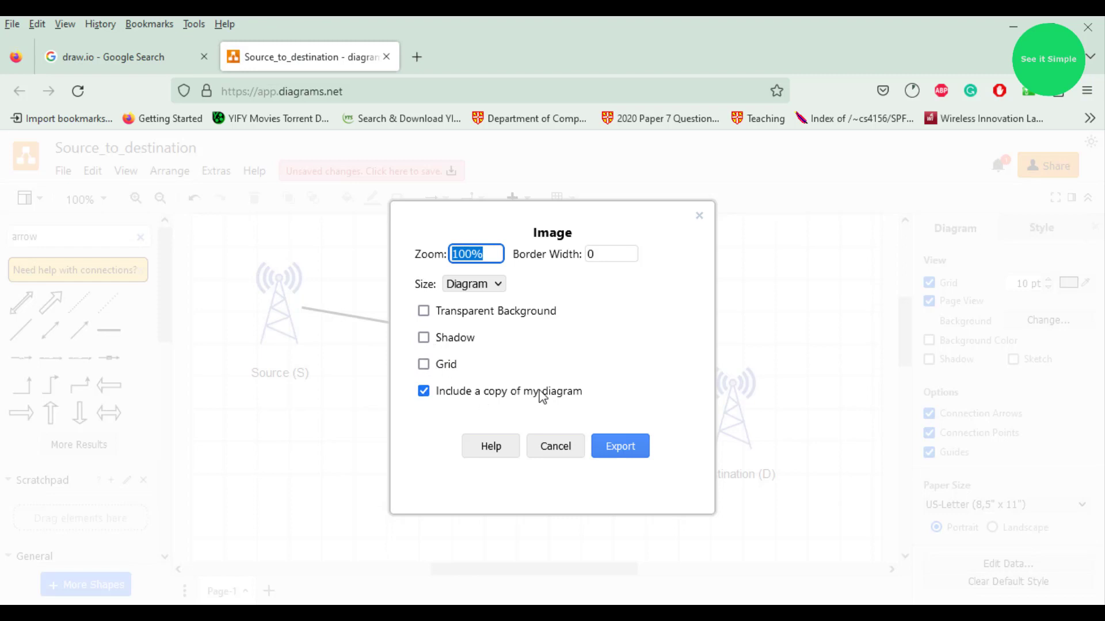
click(621, 452)
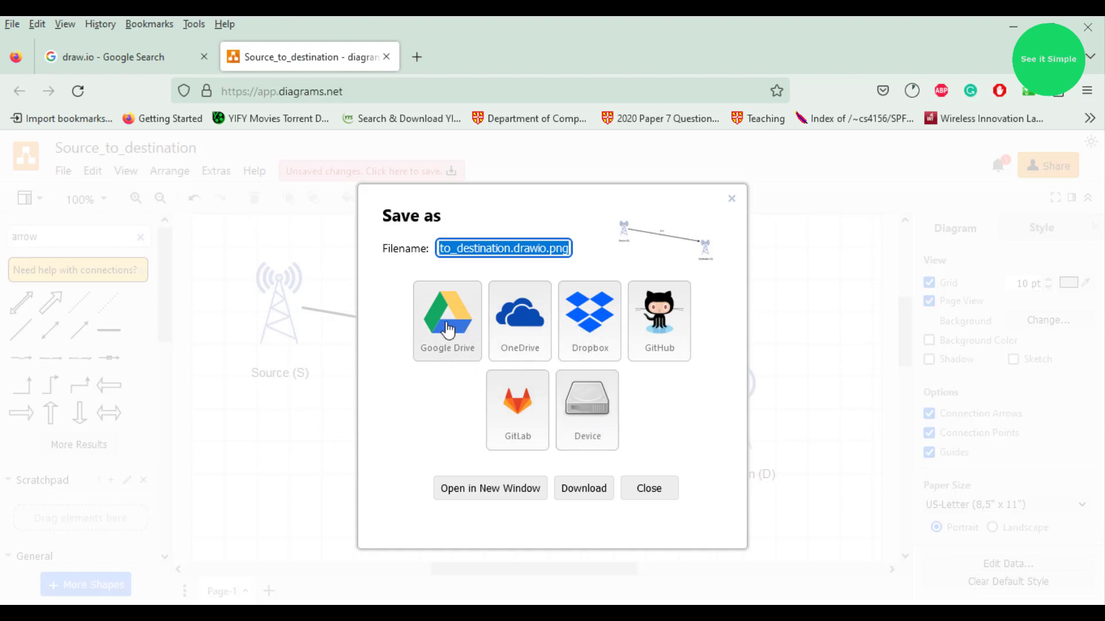
click(580, 410)
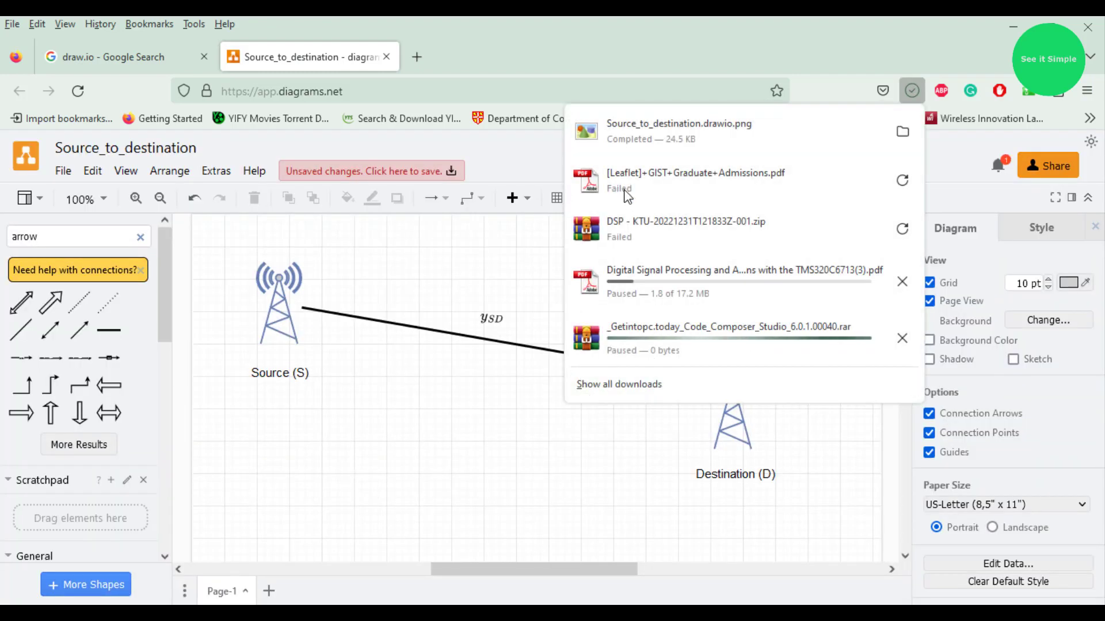
click(696, 141)
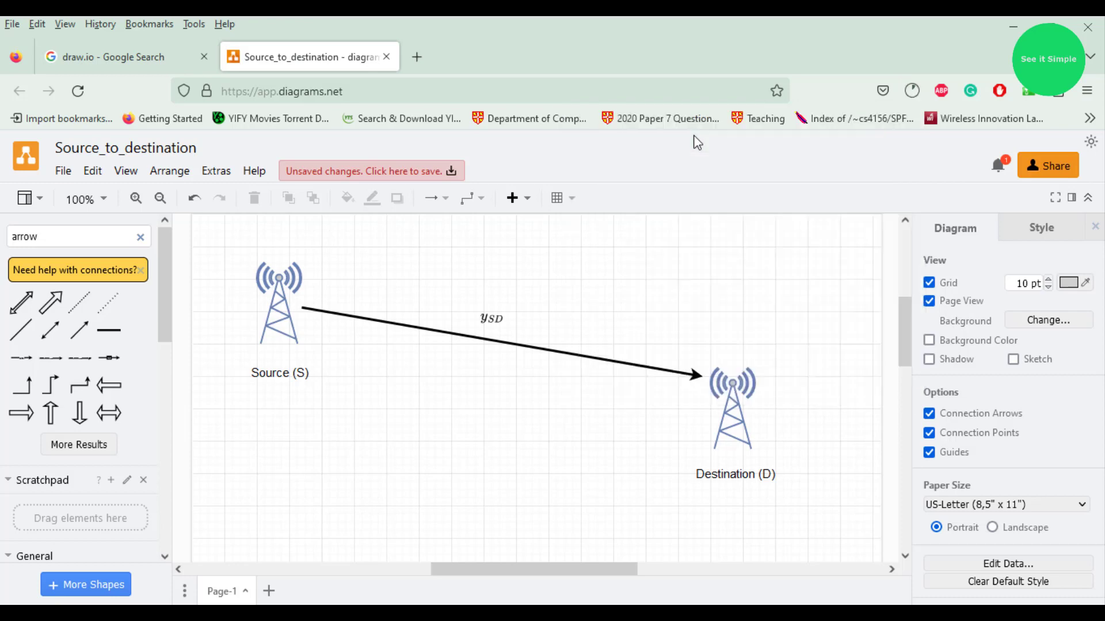